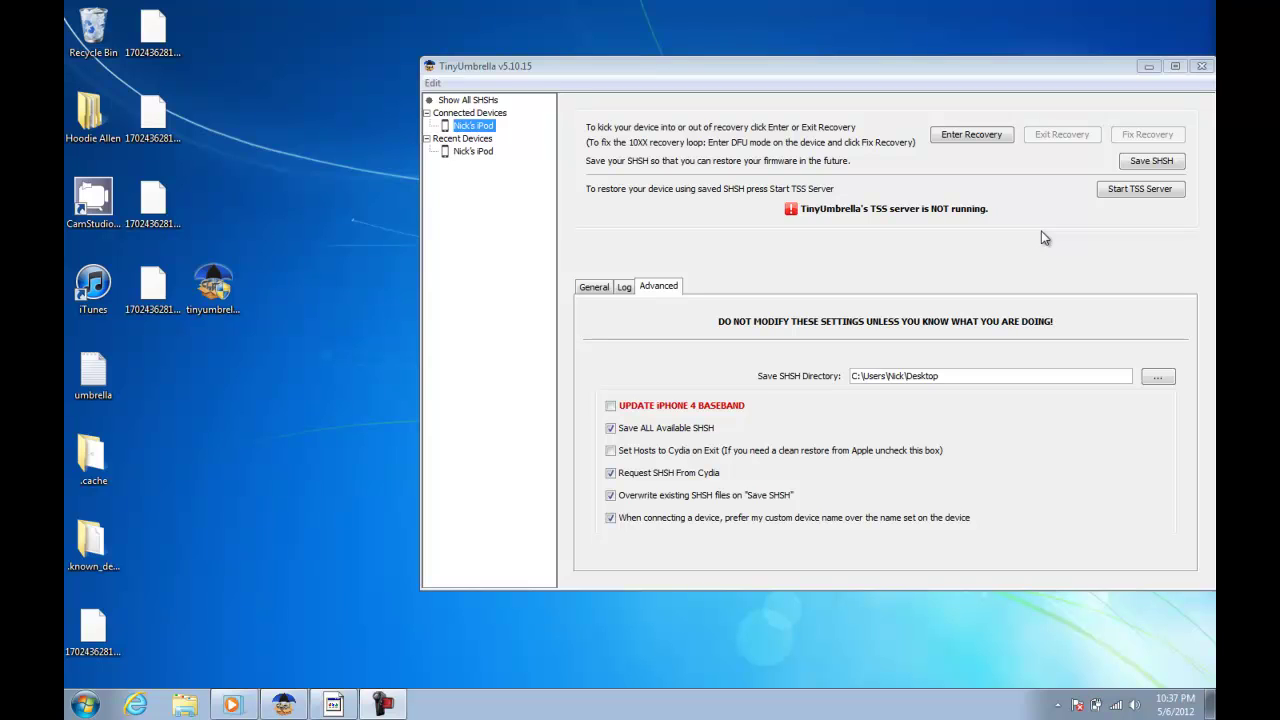
# - Close TinyUmbrella and open the Stitch page of the SHSH blobs extras in redsn0w
pyautogui.click(1196, 70)
pyautogui.click(1203, 68)
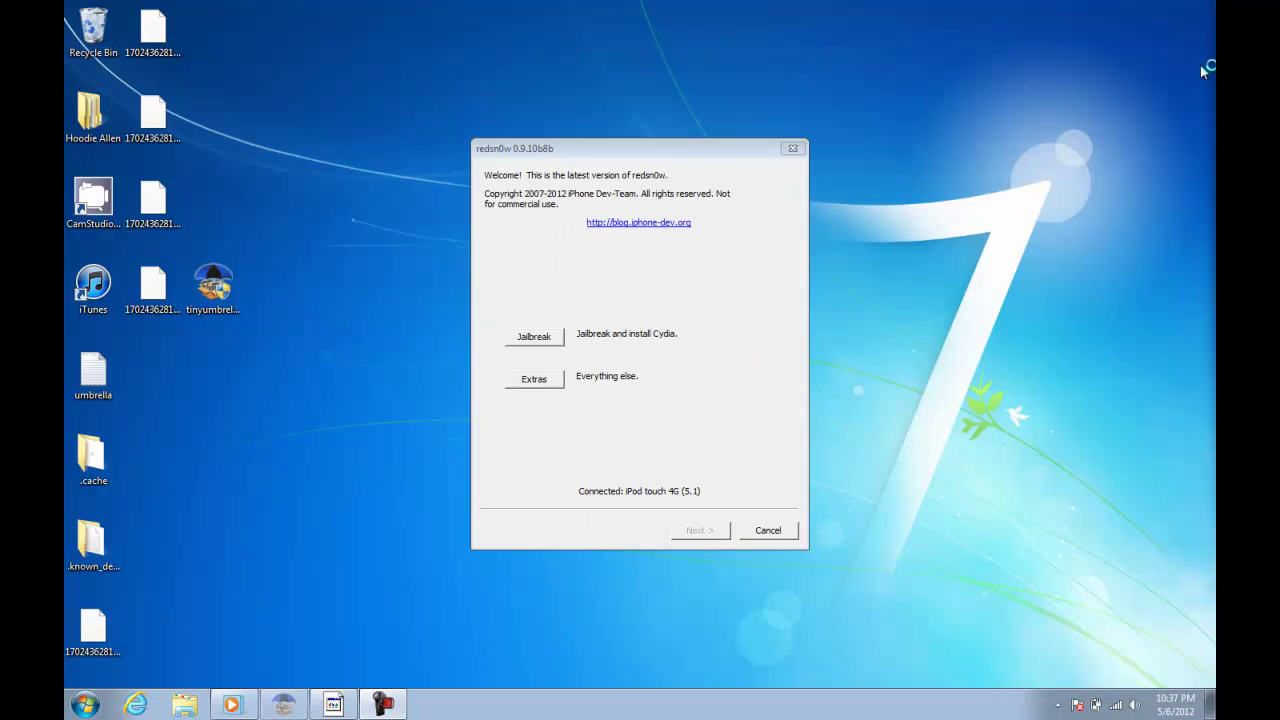
pyautogui.click(543, 381)
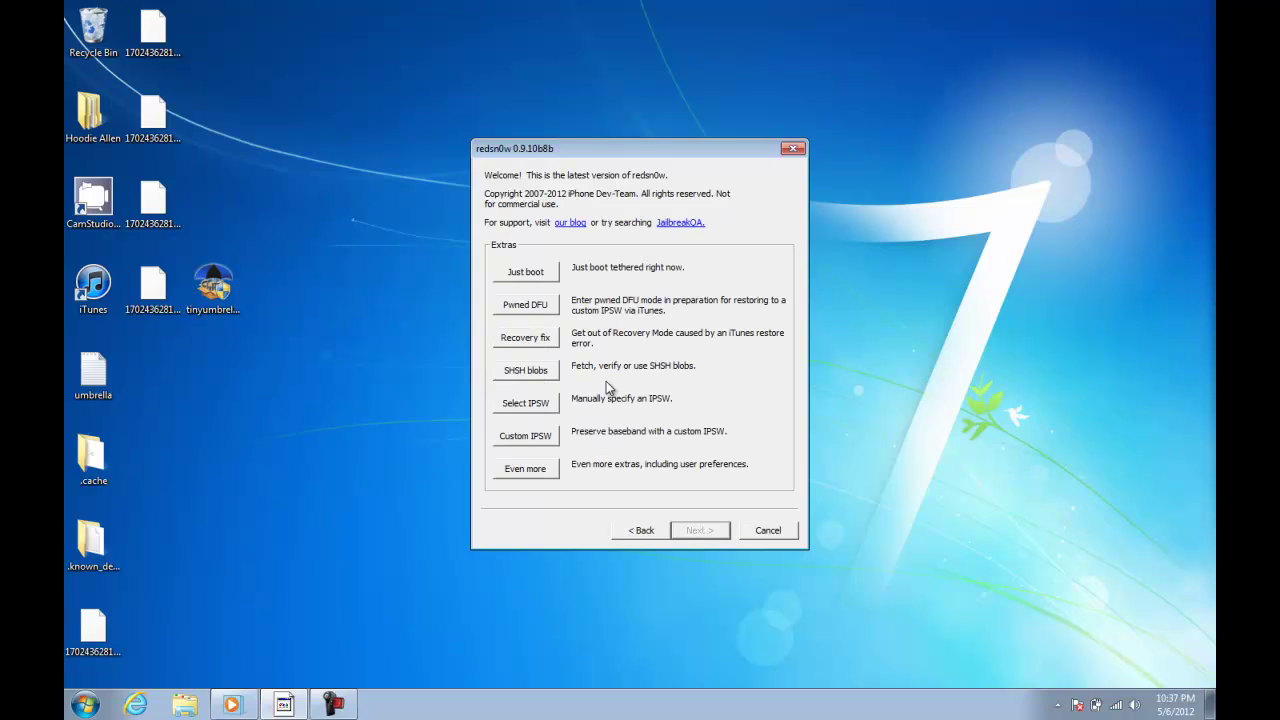
pyautogui.click(622, 532)
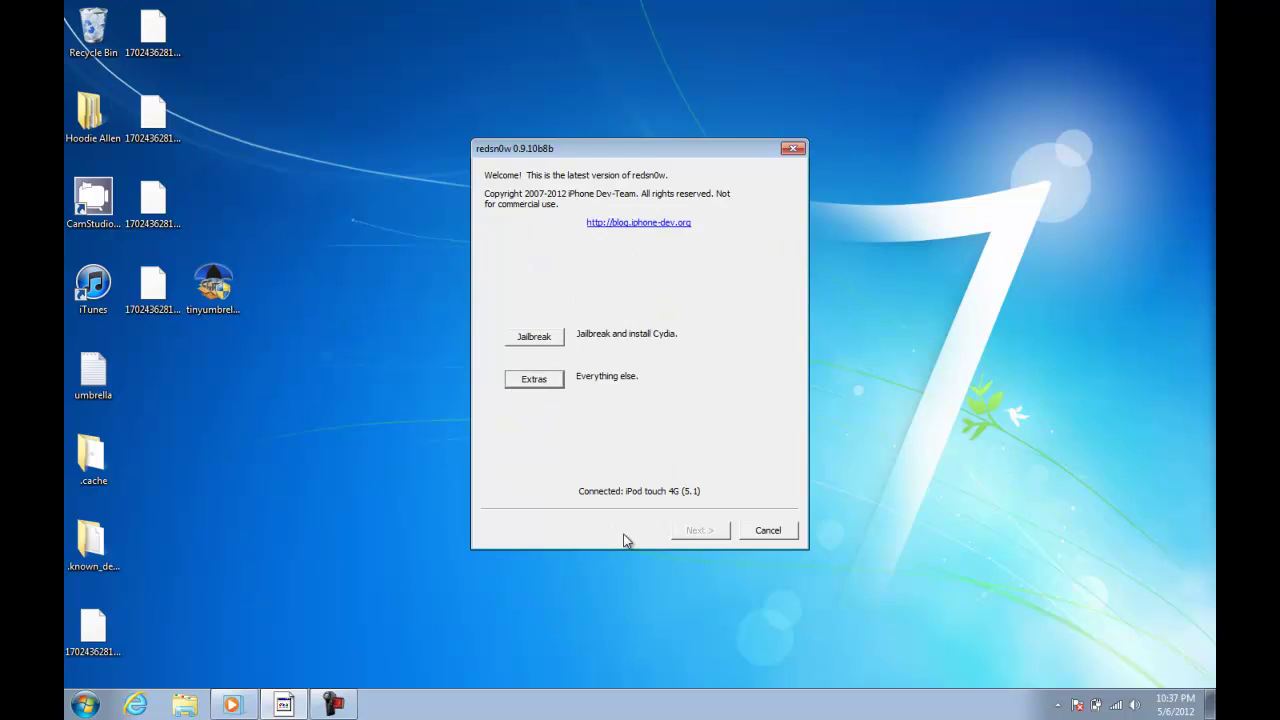
pyautogui.click(537, 382)
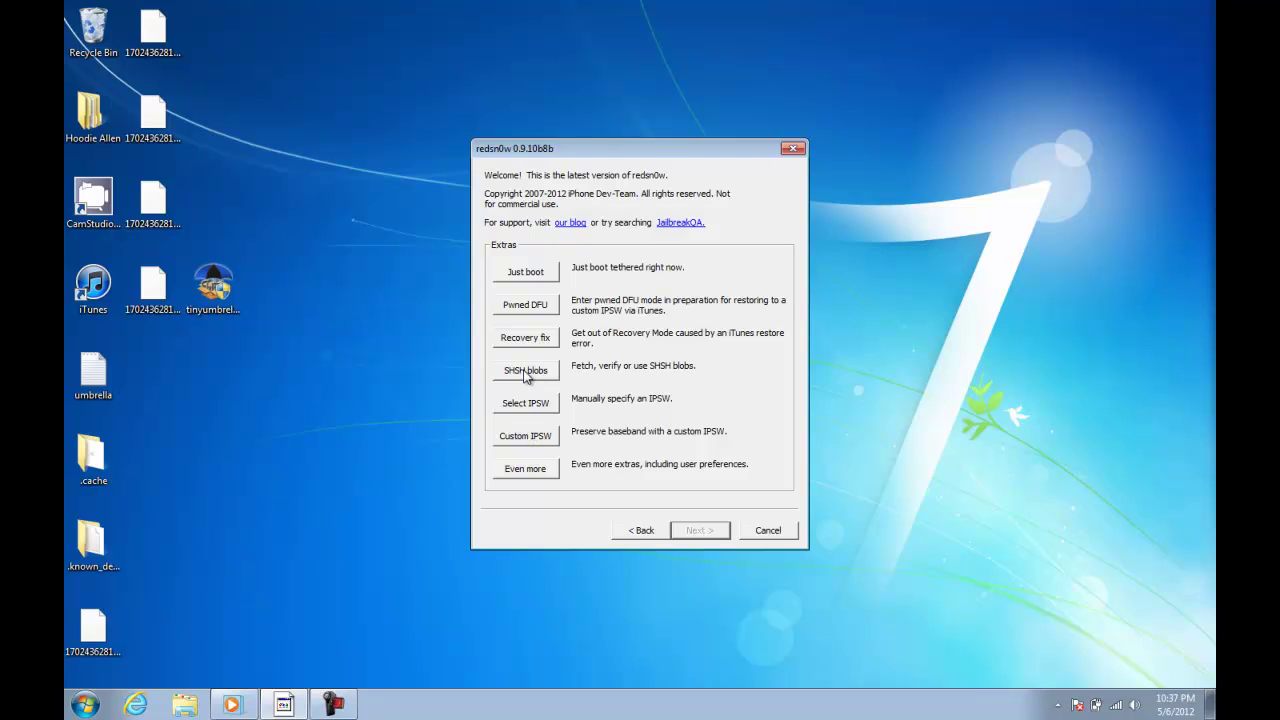
pyautogui.click(526, 372)
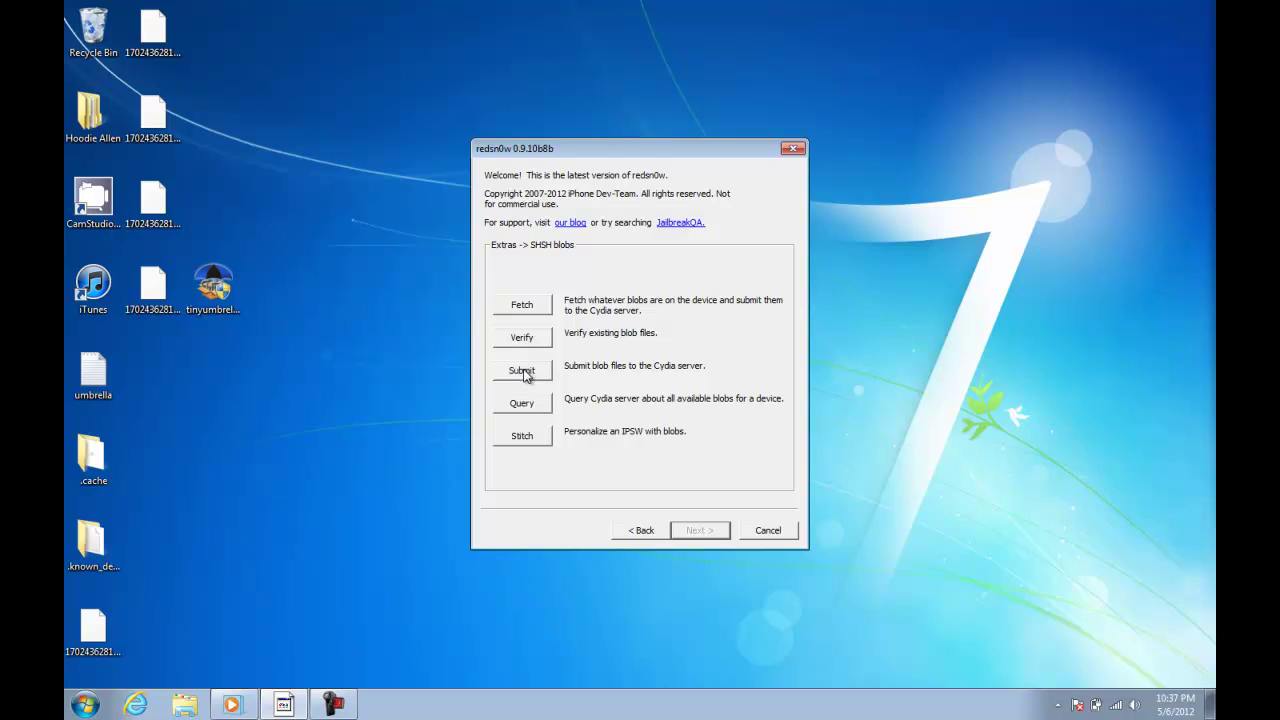
pyautogui.click(518, 438)
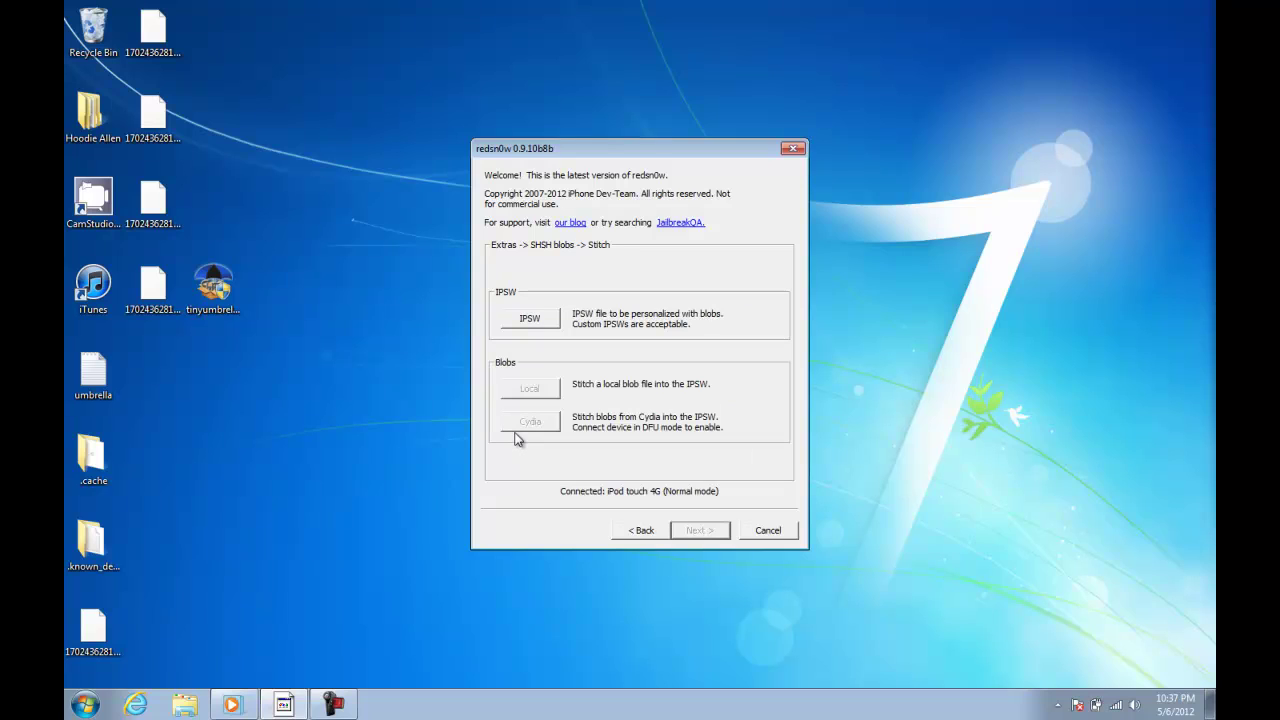
# - Load the iPod4,1_5.0.1_9A405_Restore firmware from the Downloads folder as the IPSW to personalize
pyautogui.click(527, 323)
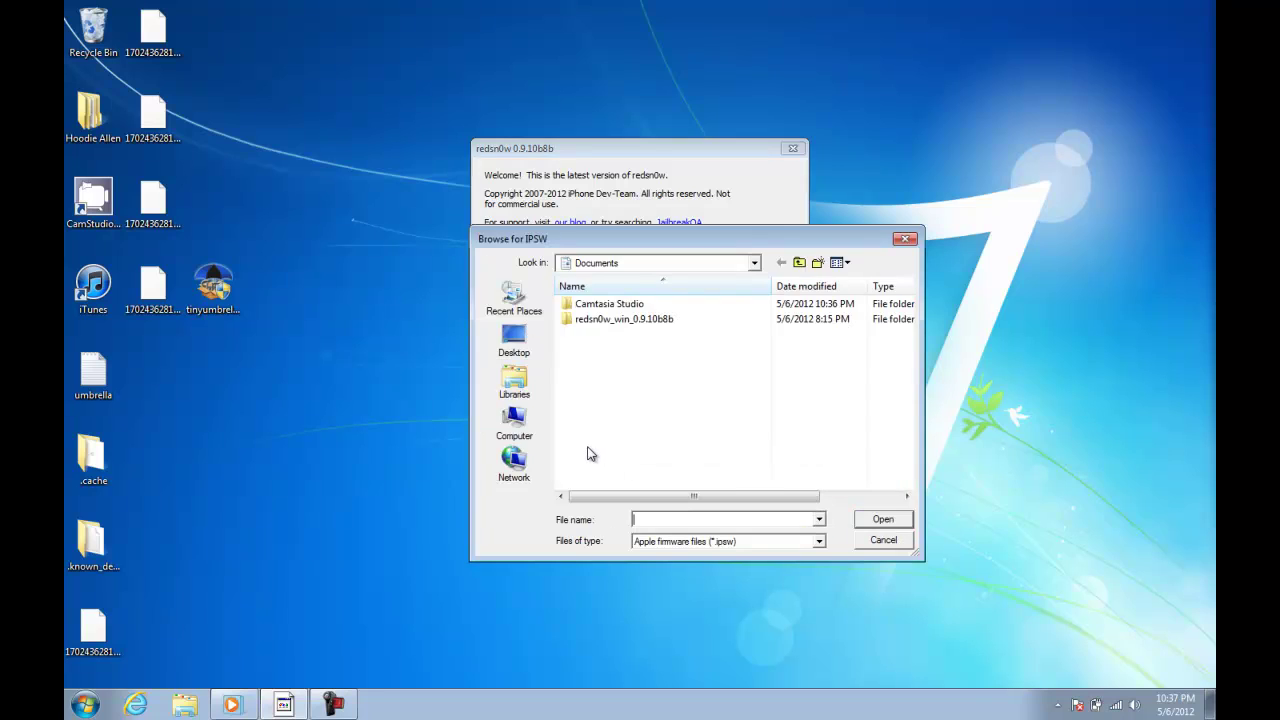
pyautogui.click(513, 418)
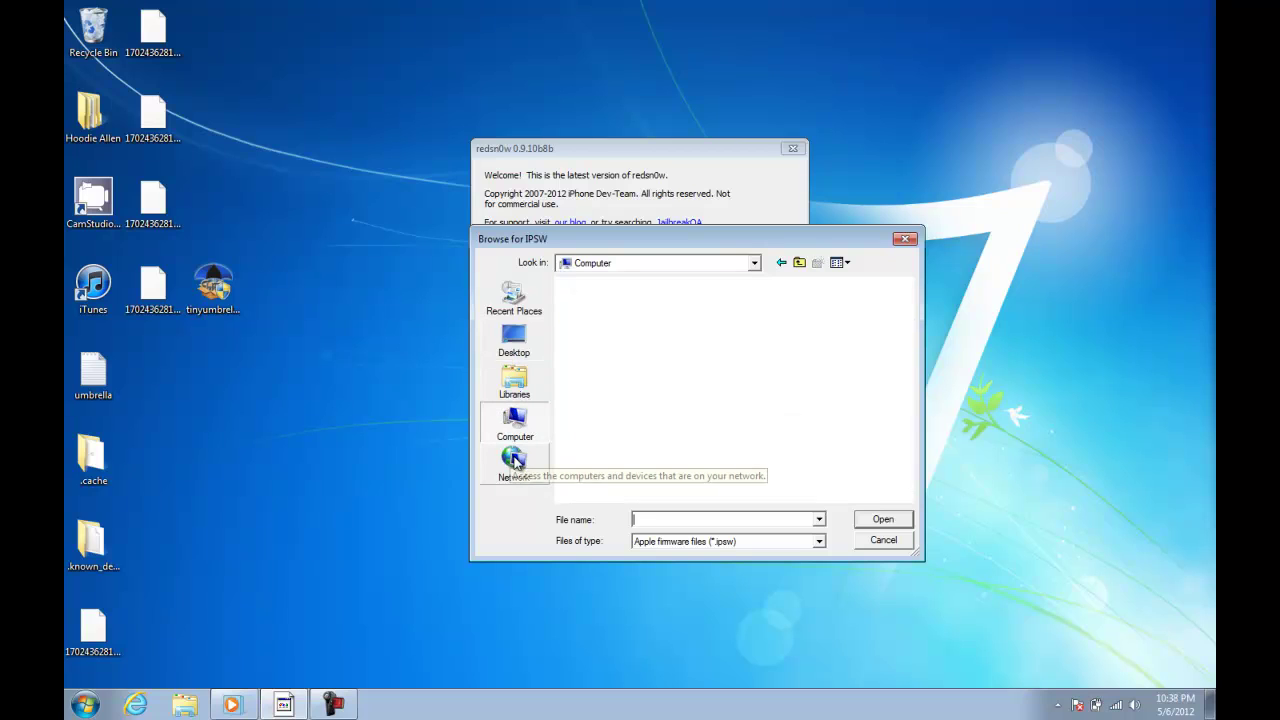
pyautogui.click(514, 380)
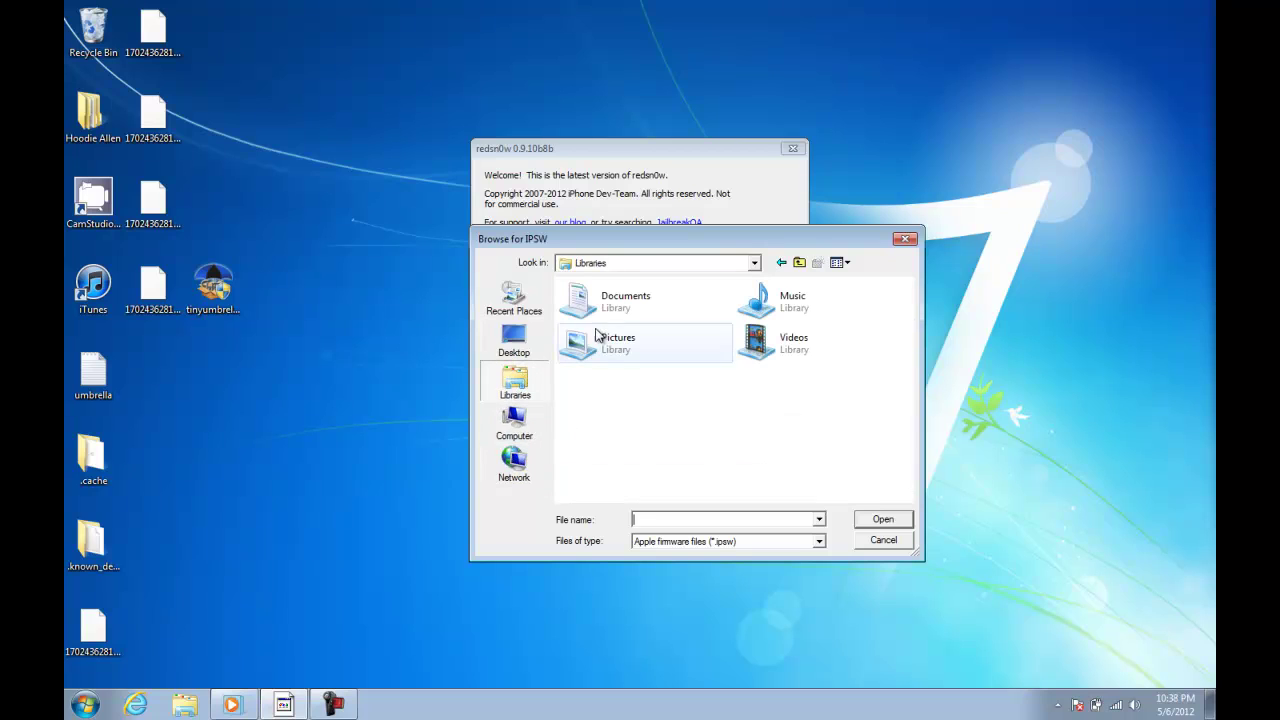
pyautogui.click(512, 339)
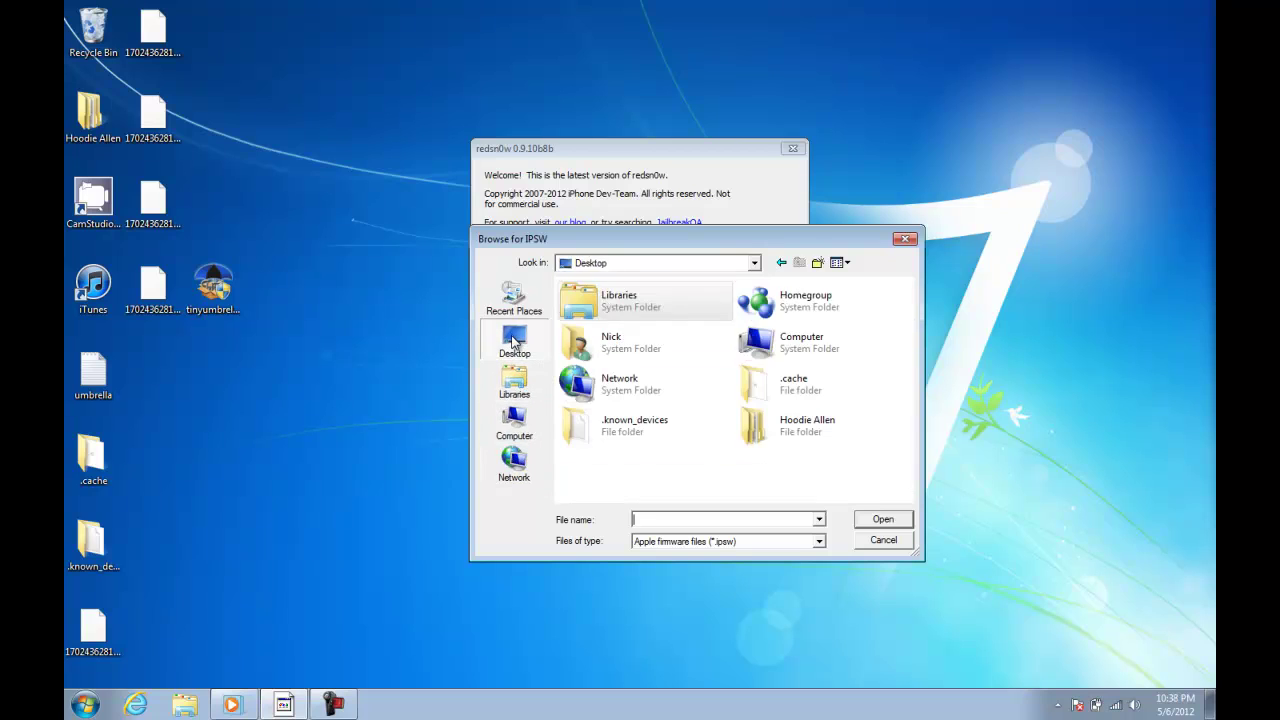
pyautogui.doubleClick(621, 358)
pyautogui.click(766, 305)
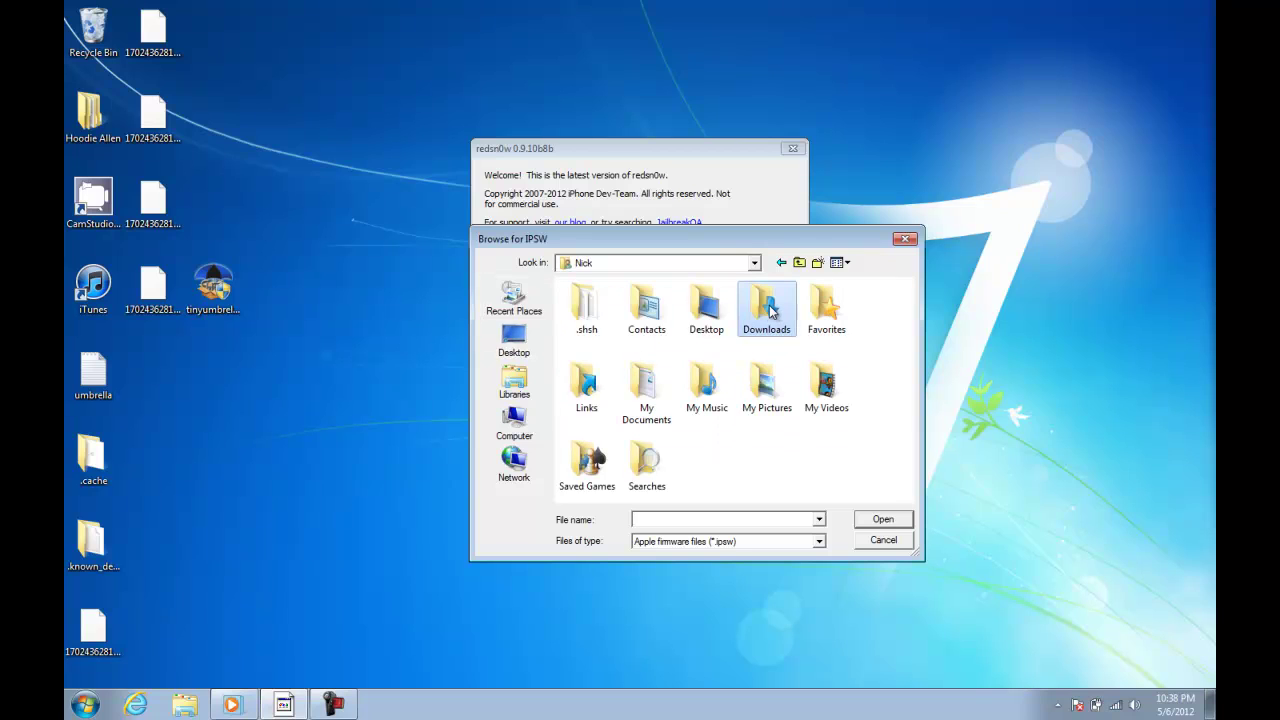
pyautogui.doubleClick(771, 311)
pyautogui.click(604, 320)
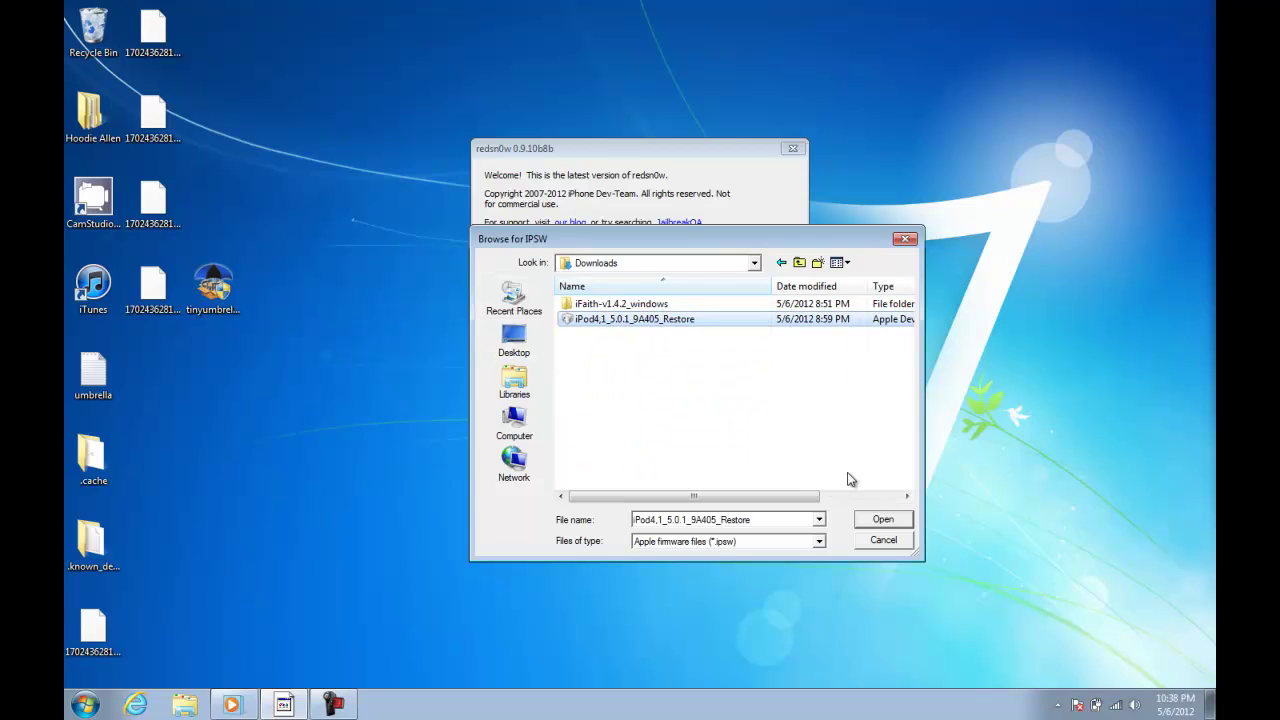
pyautogui.click(876, 521)
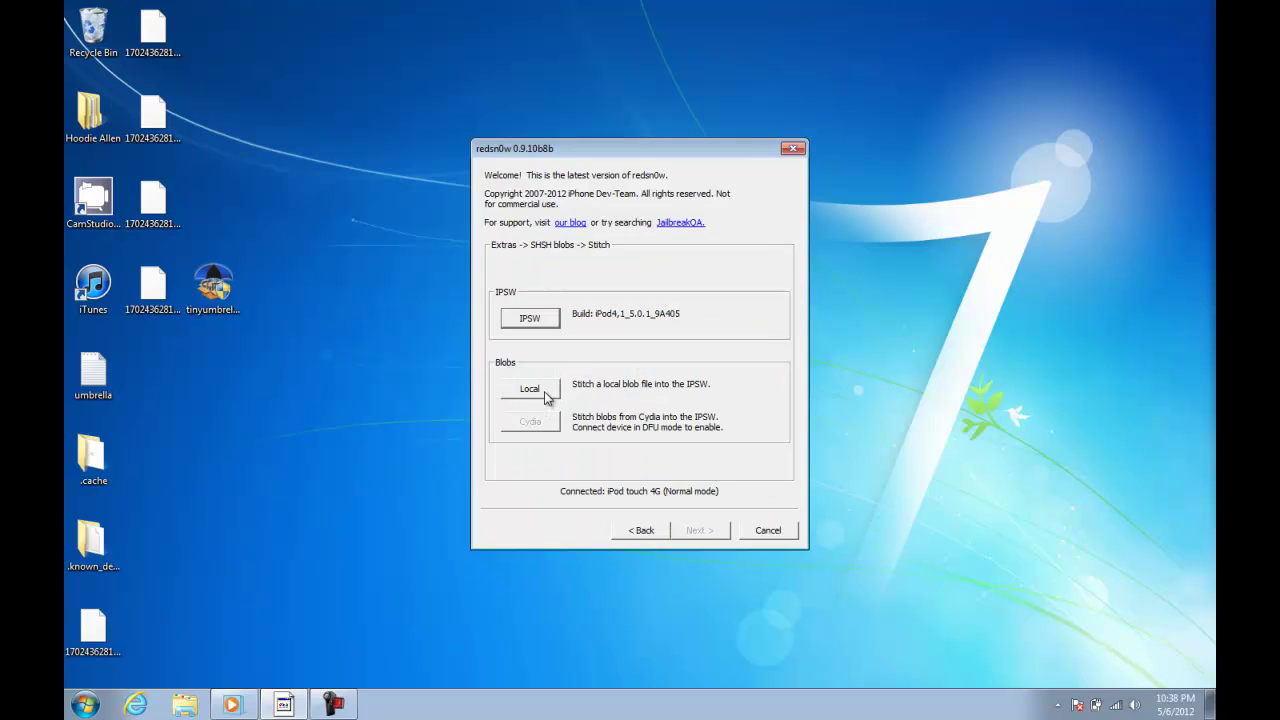
# - Stitch the local ipod4,1-5.0.1 SHSH blob file from the desktop into the IPSW and dismiss the completion message
pyautogui.click(544, 389)
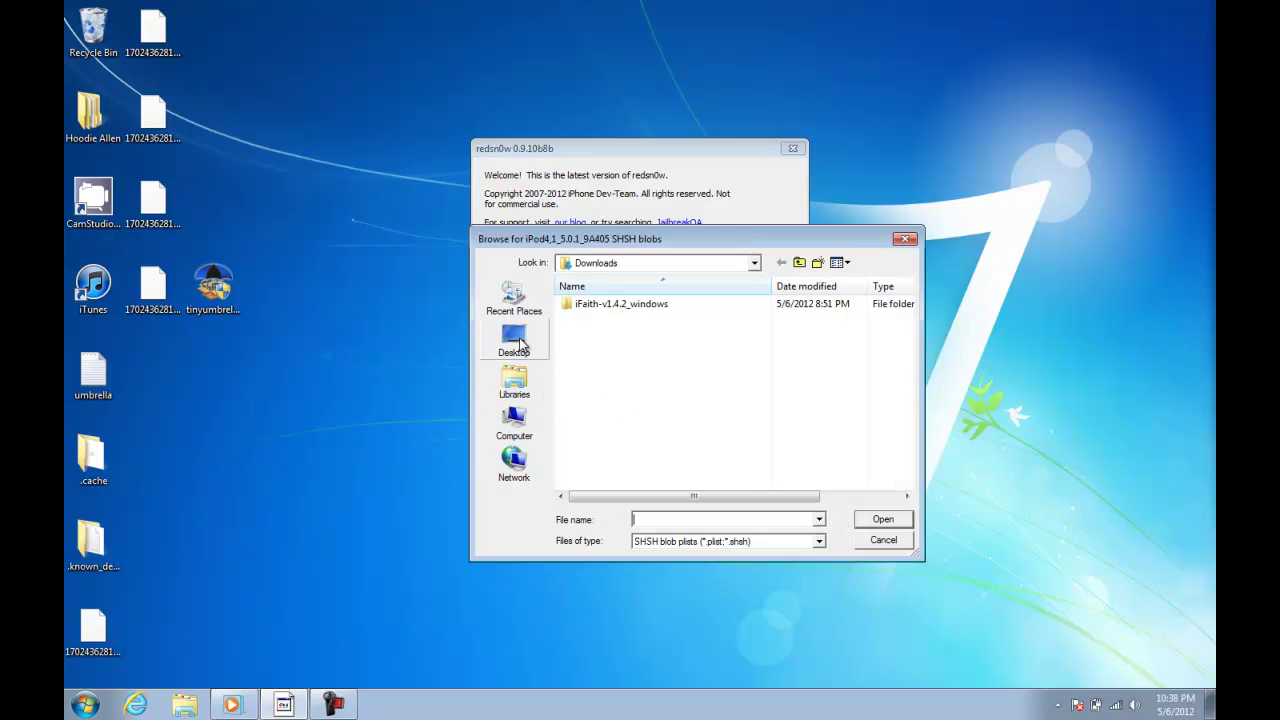
pyautogui.click(520, 343)
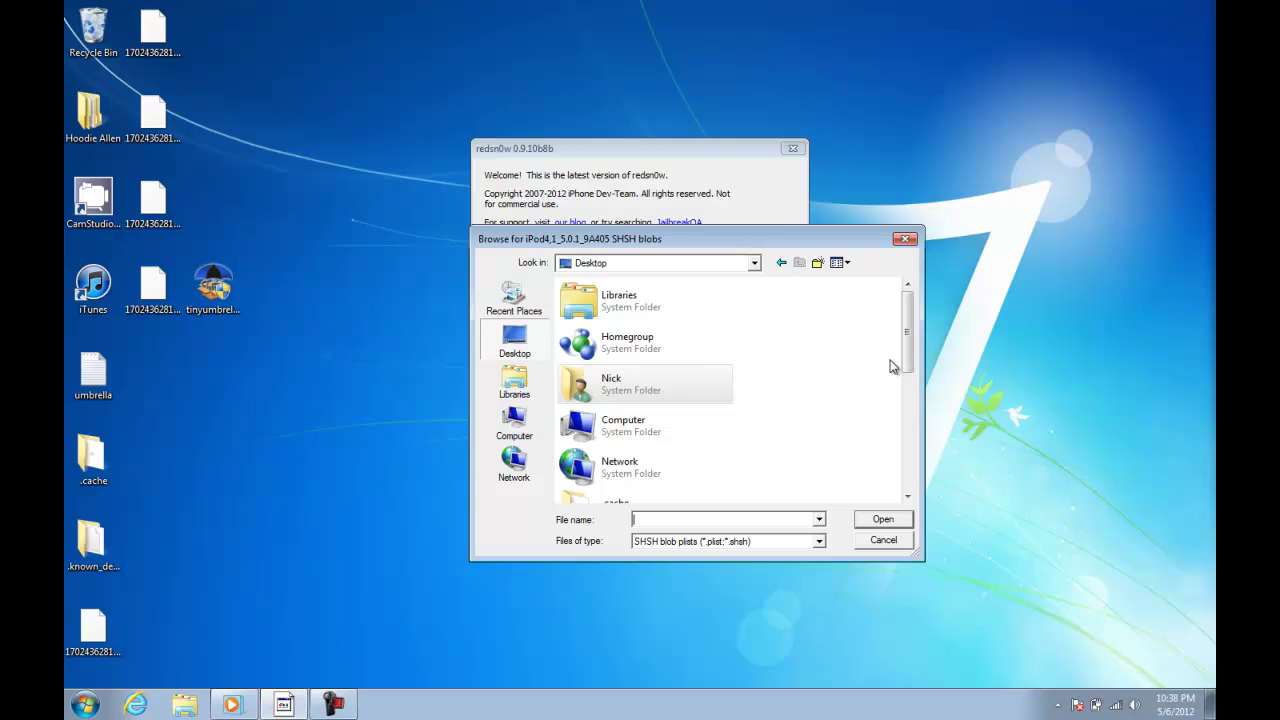
pyautogui.moveTo(908, 362); pyautogui.dragTo(865, 472)
pyautogui.click(700, 442)
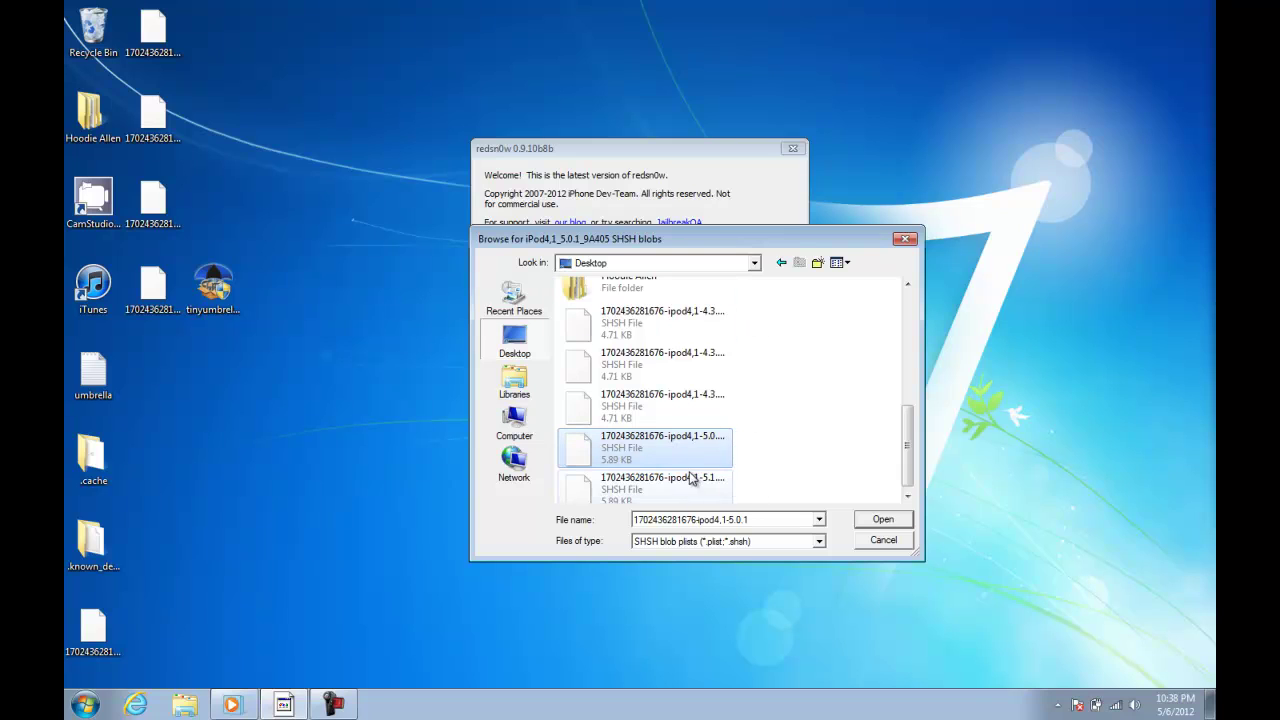
pyautogui.scroll(-1, 688, 458)
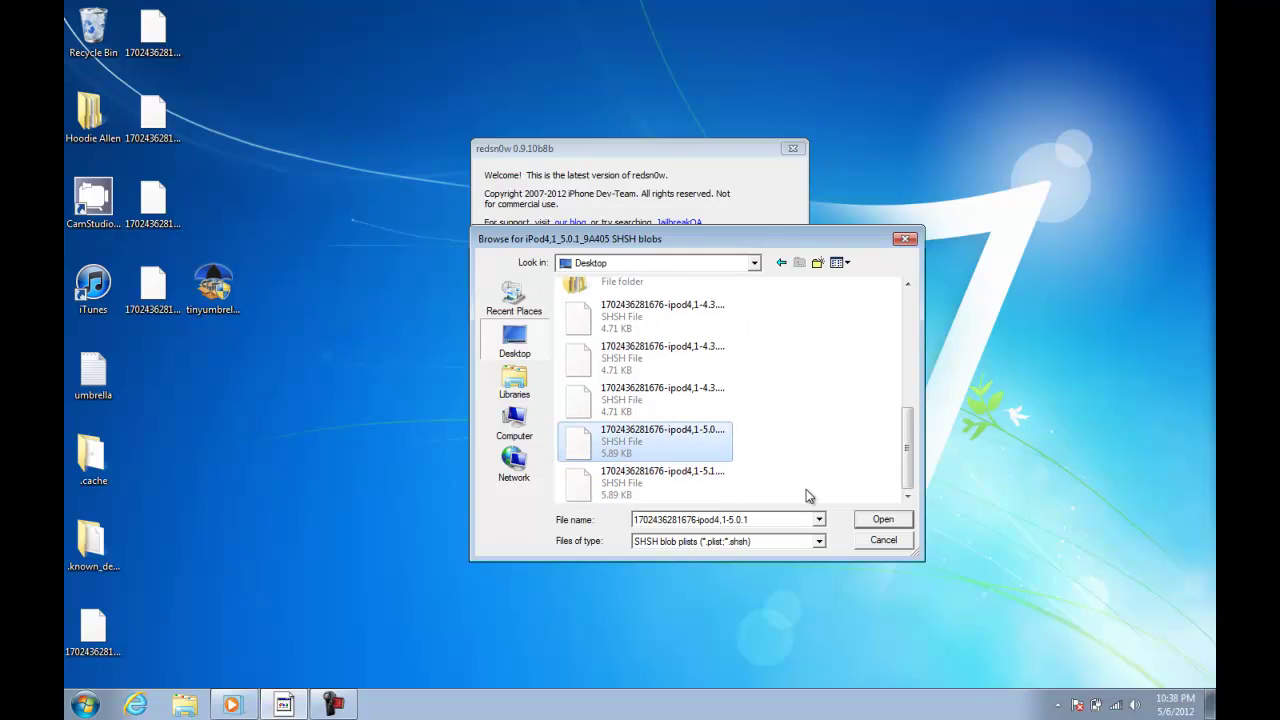
pyautogui.click(881, 520)
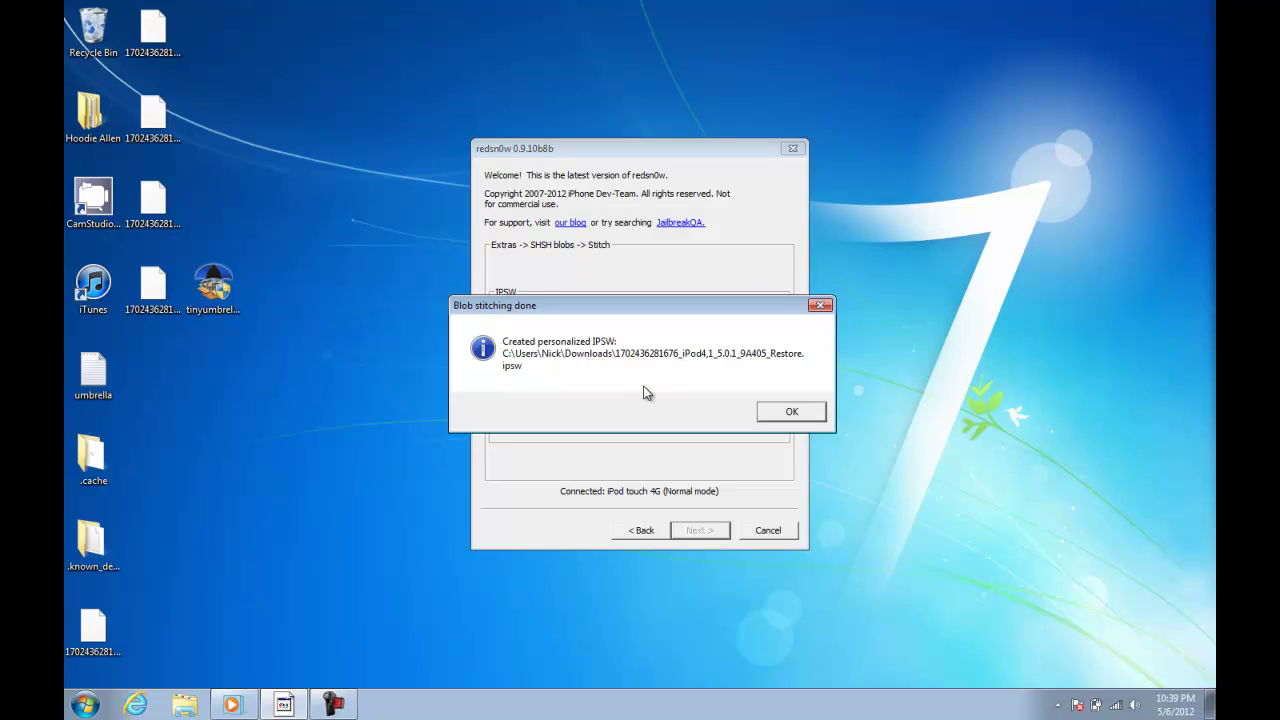
pyautogui.click(786, 411)
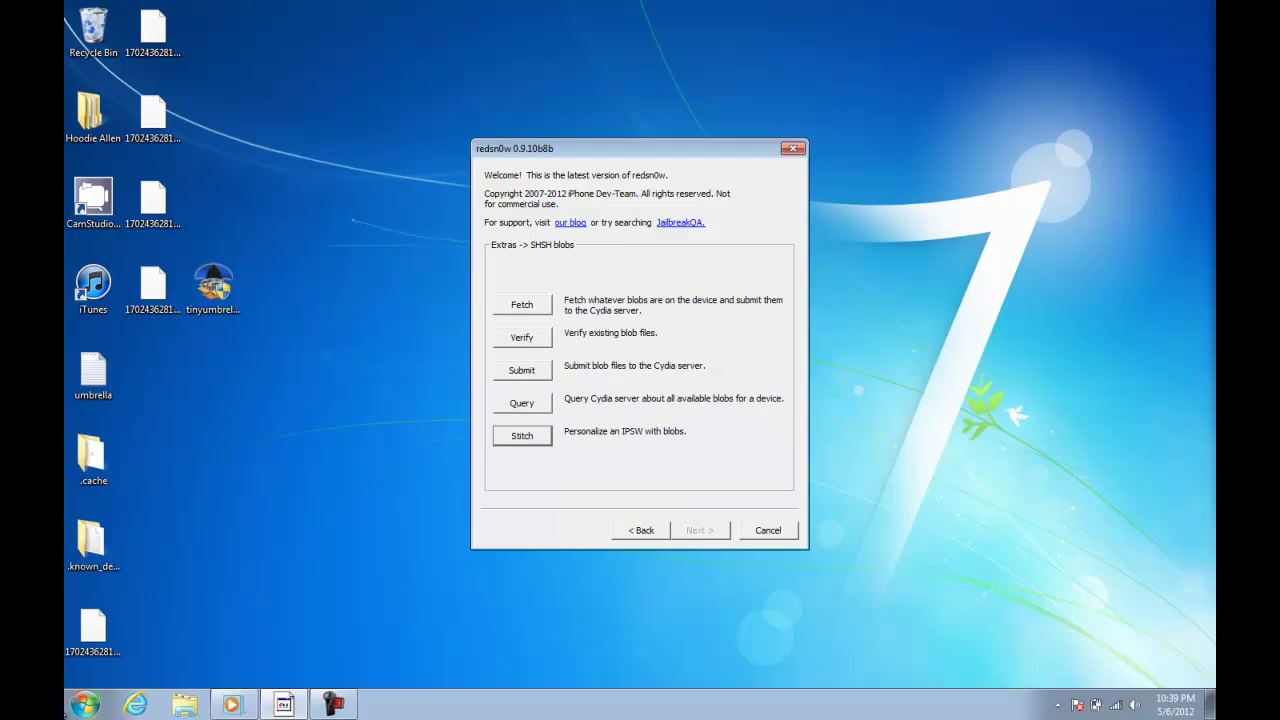
# - Move the personalized iPod4,1_5.0.1_9A405 restore file from the Downloads folder to the desktop and close redsn0w
pyautogui.click(85, 705)
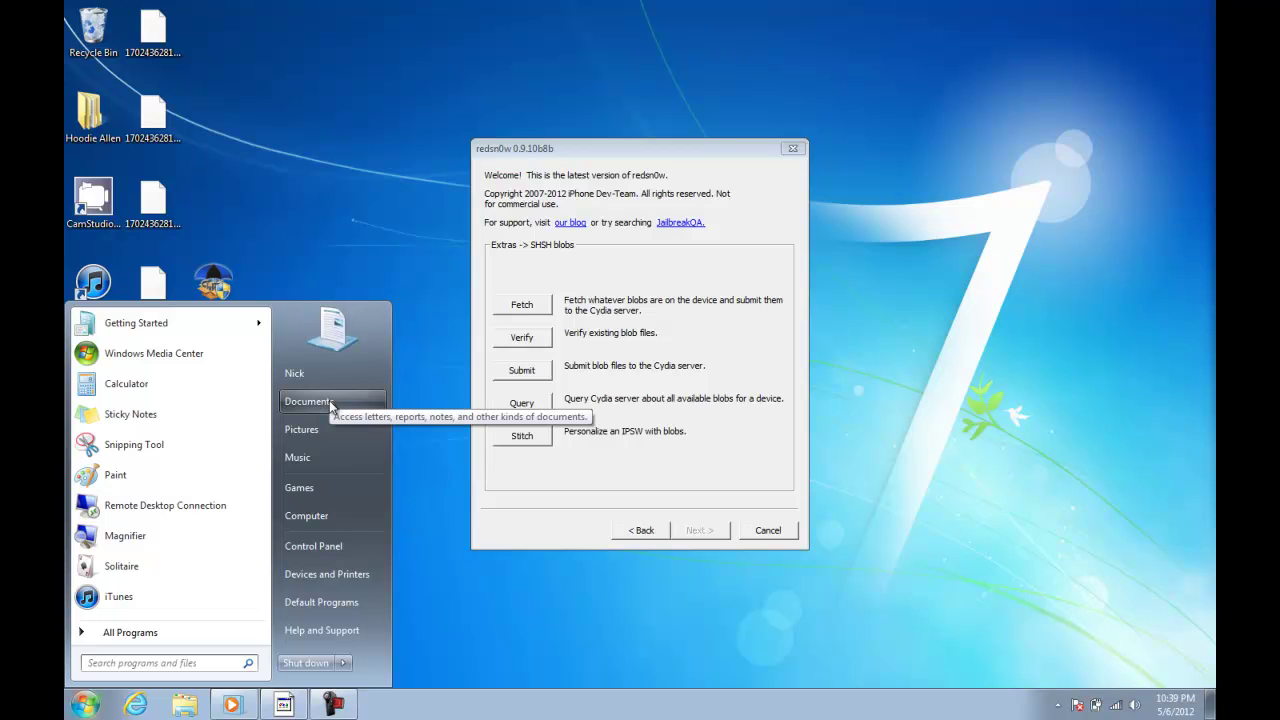
pyautogui.click(307, 378)
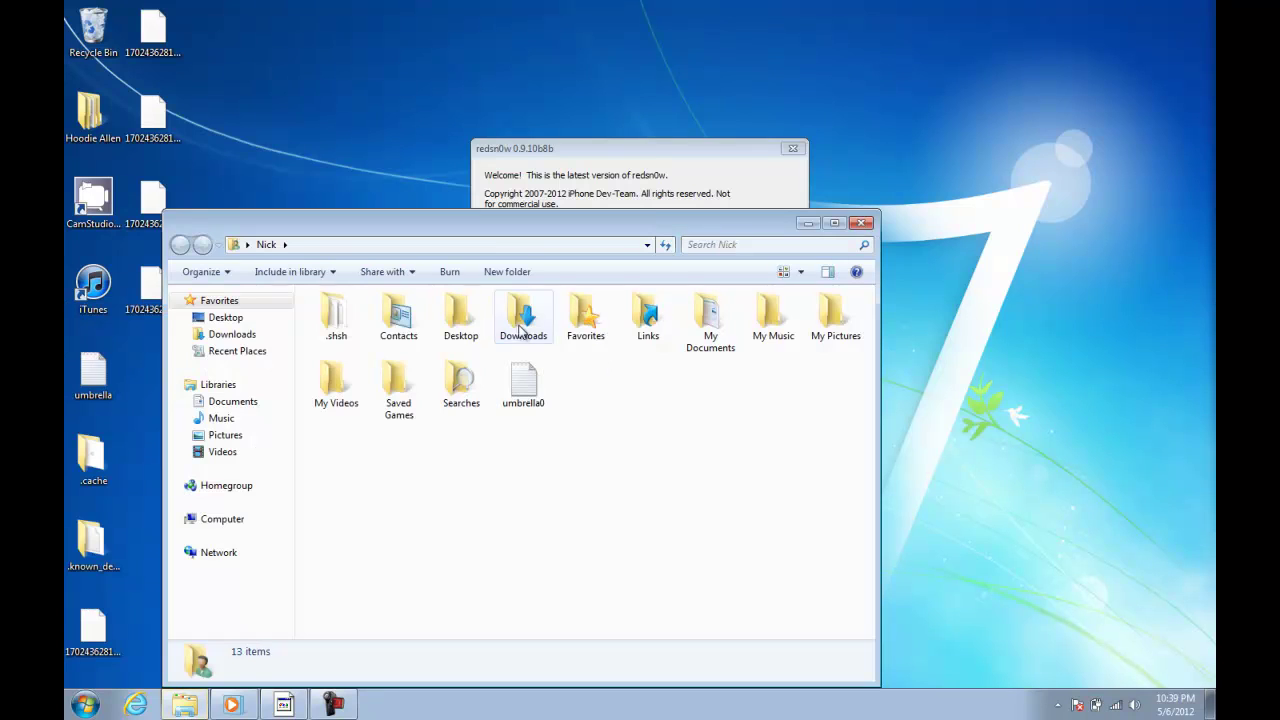
pyautogui.click(232, 335)
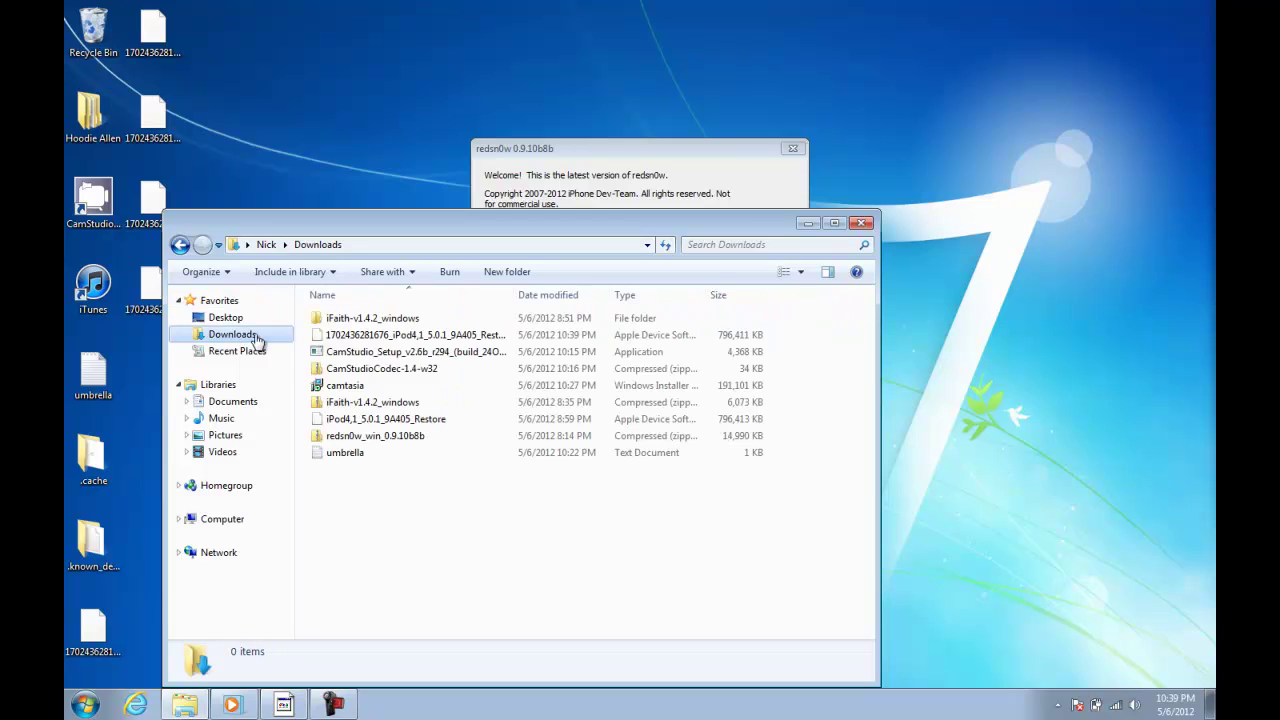
pyautogui.click(430, 337)
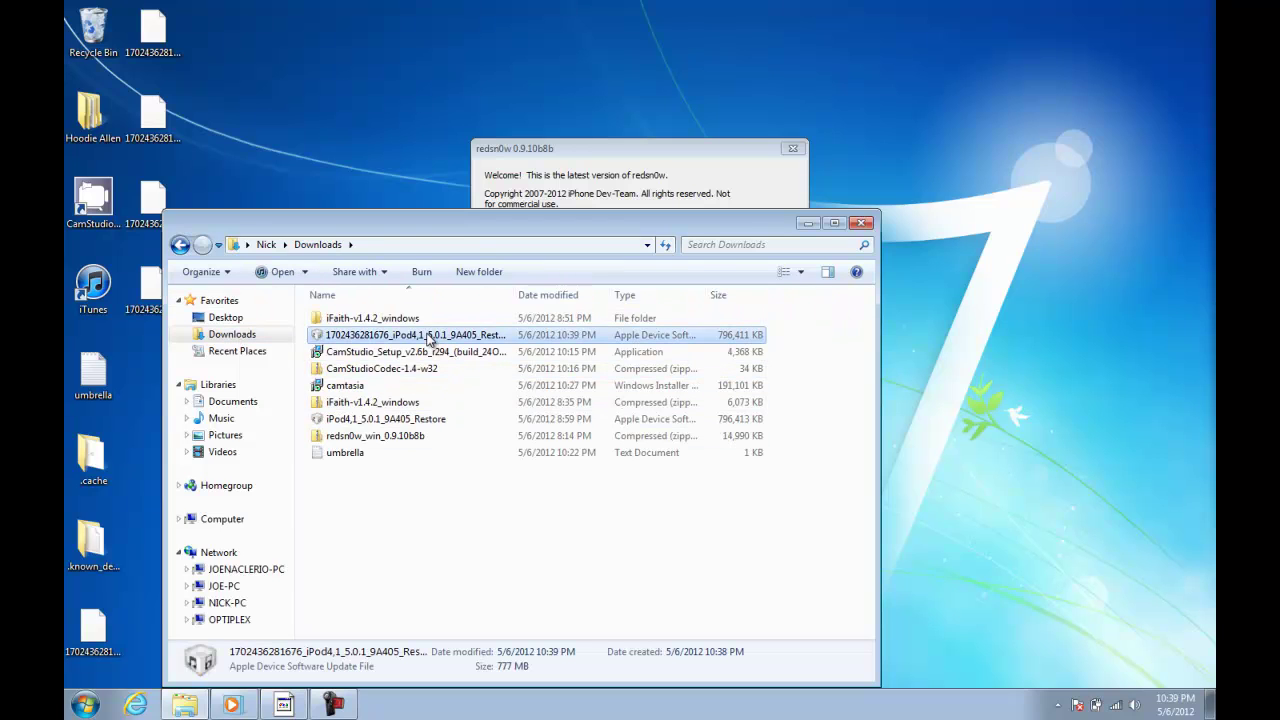
pyautogui.moveTo(430, 337); pyautogui.dragTo(272, 40)
pyautogui.rightClick(247, 97)
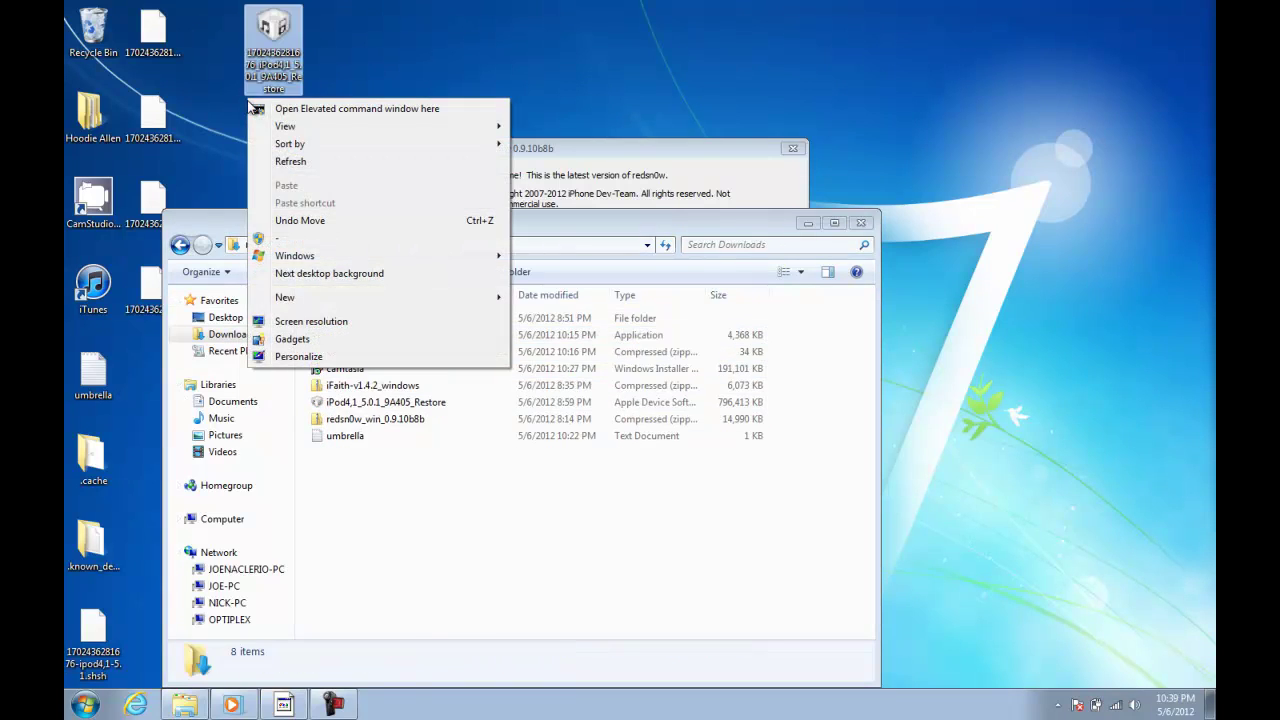
pyautogui.click(707, 228)
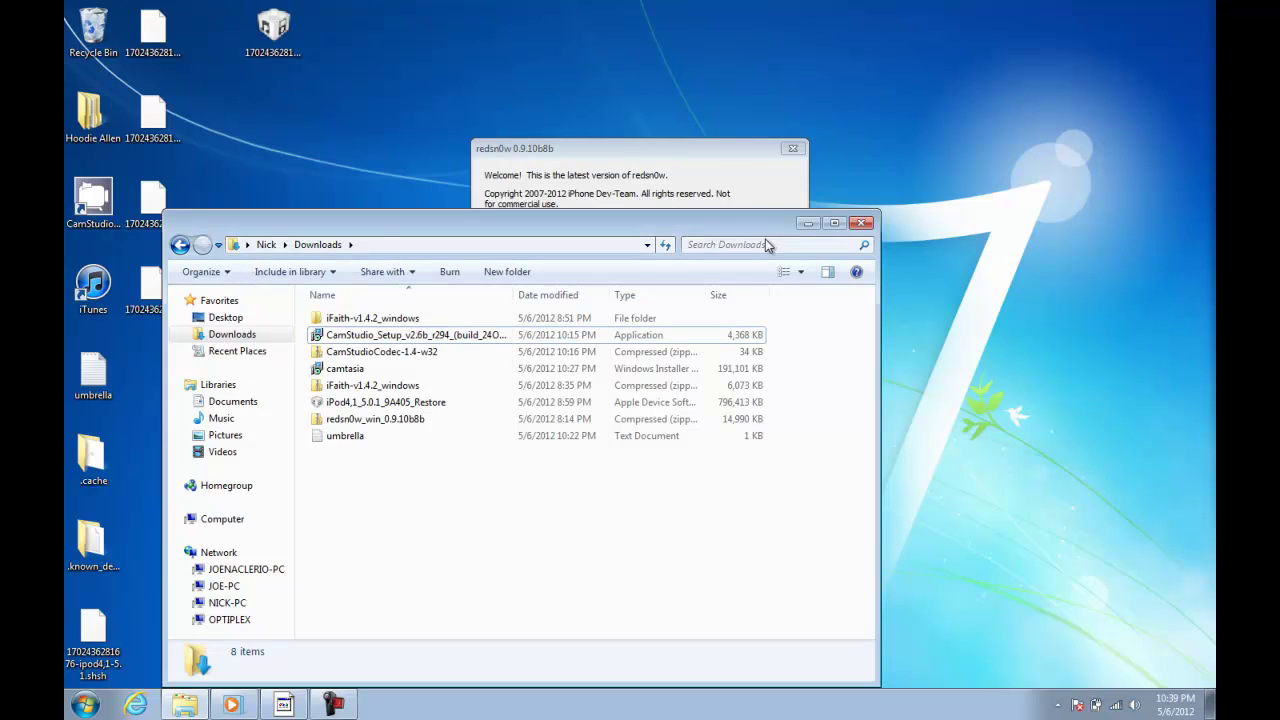
pyautogui.click(862, 224)
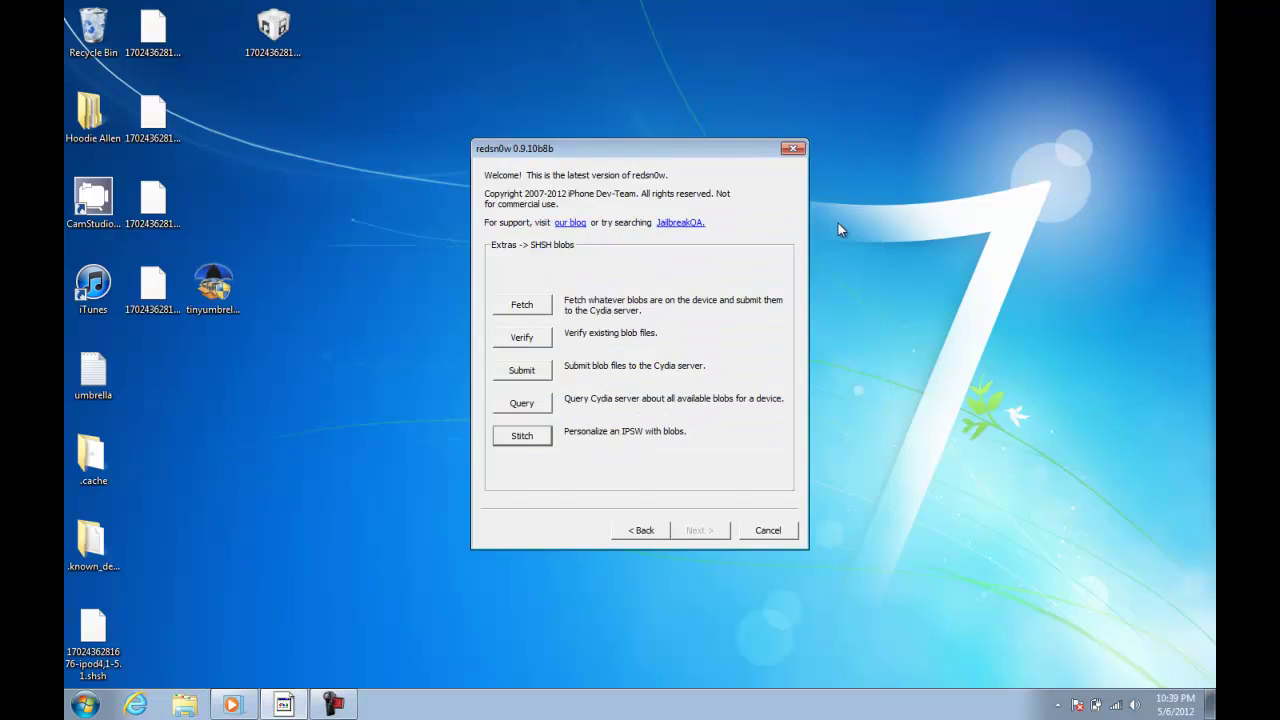
pyautogui.click(793, 149)
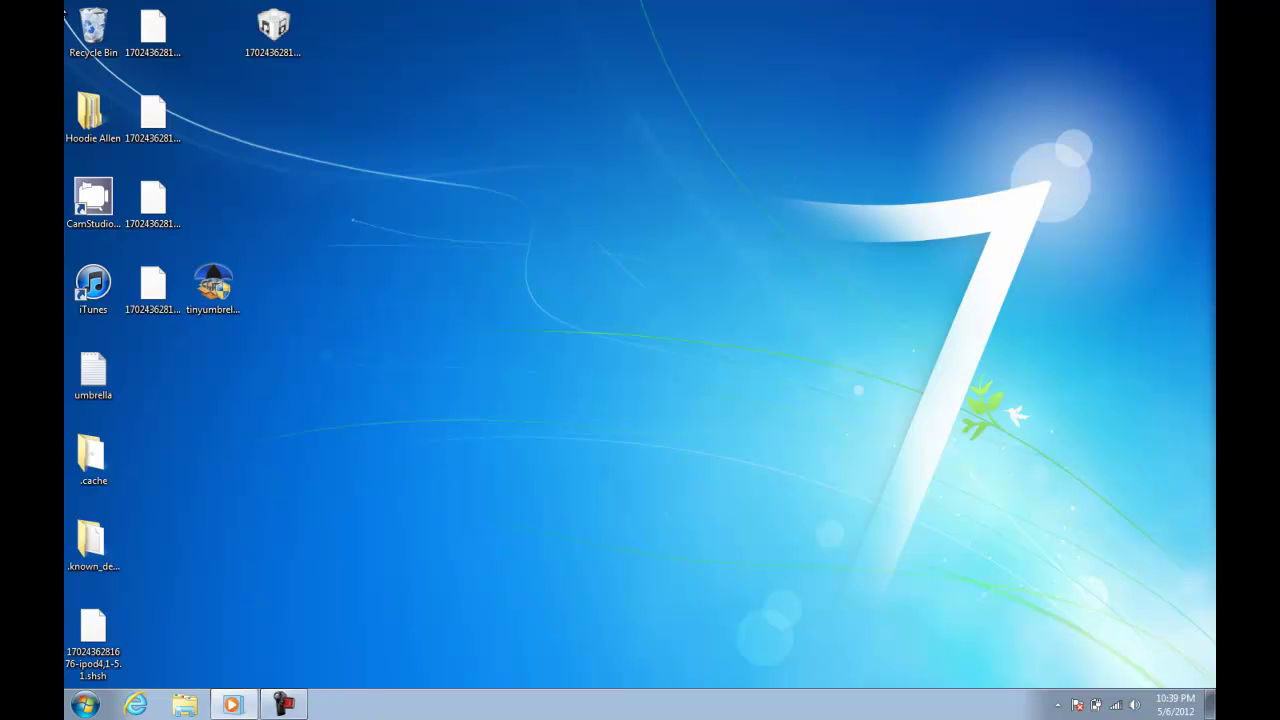
# - Open the connected iPod's summary in iTunes, declining the default player and erase-and-sync offers and stopping the sync
pyautogui.doubleClick(95, 292)
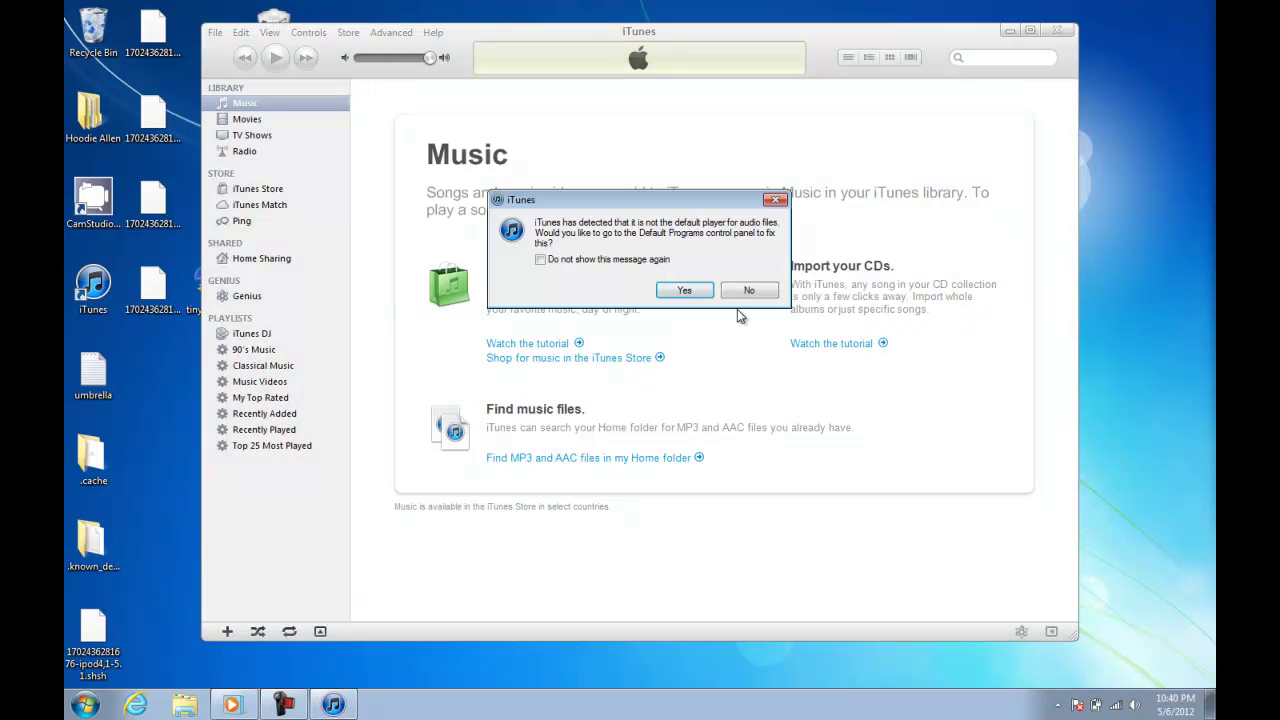
pyautogui.click(749, 290)
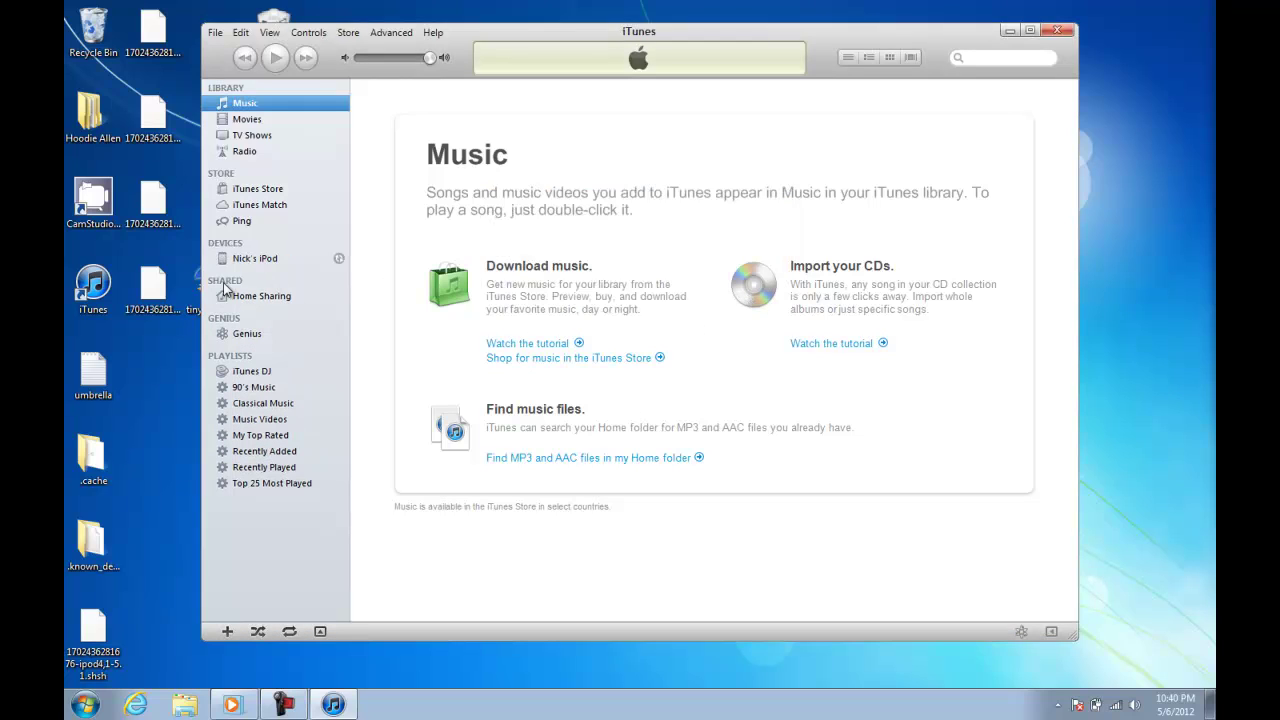
pyautogui.click(266, 260)
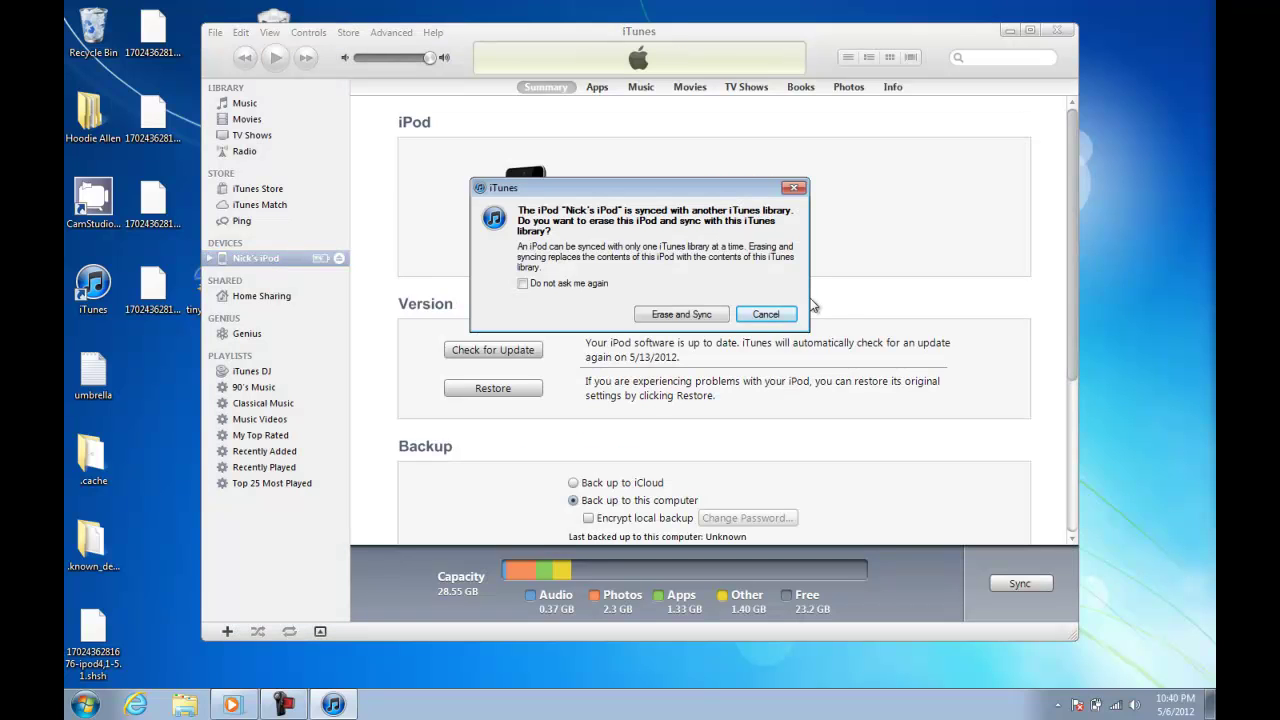
pyautogui.click(765, 314)
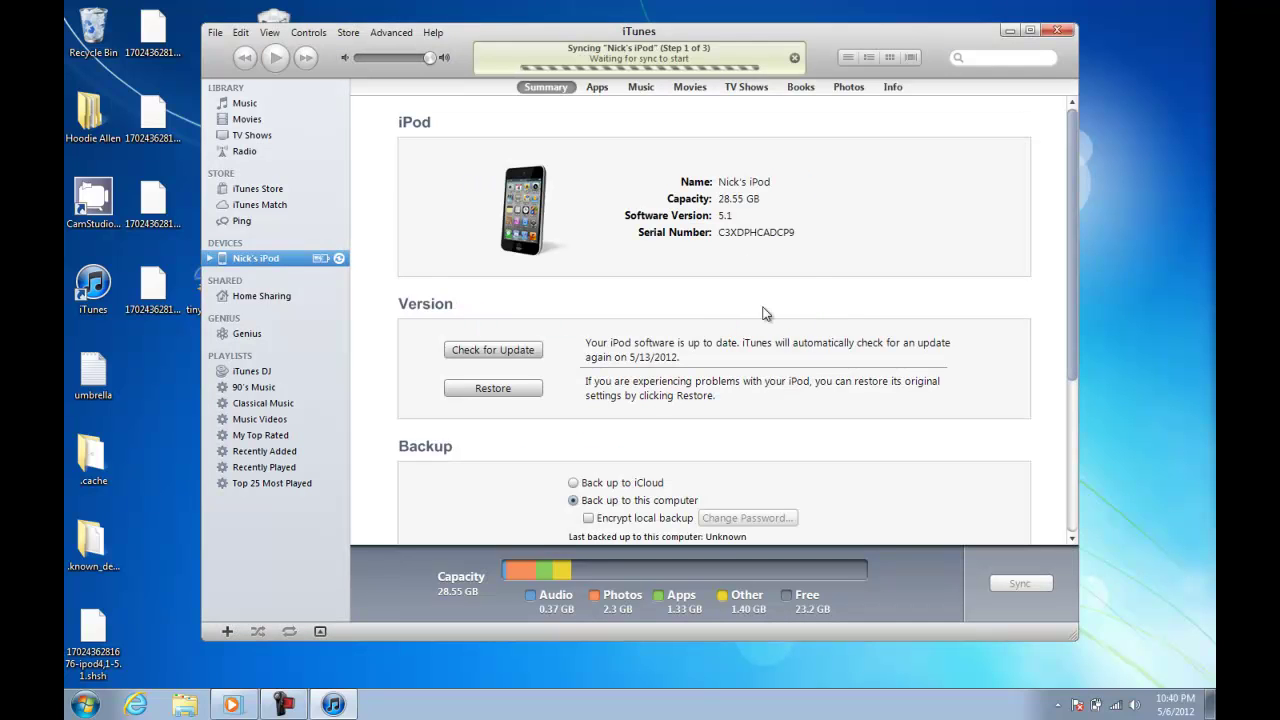
pyautogui.click(796, 60)
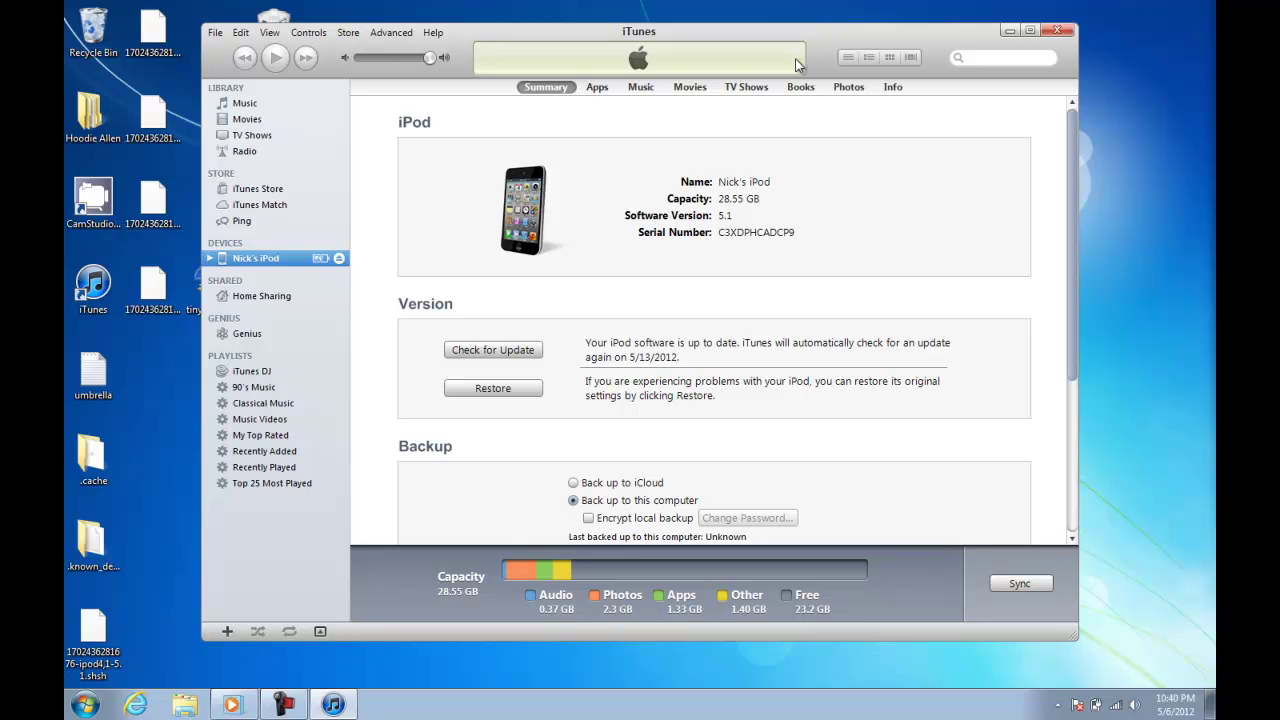
# - Search the computer for redsn0w and launch the redsn0w program
pyautogui.click(85, 705)
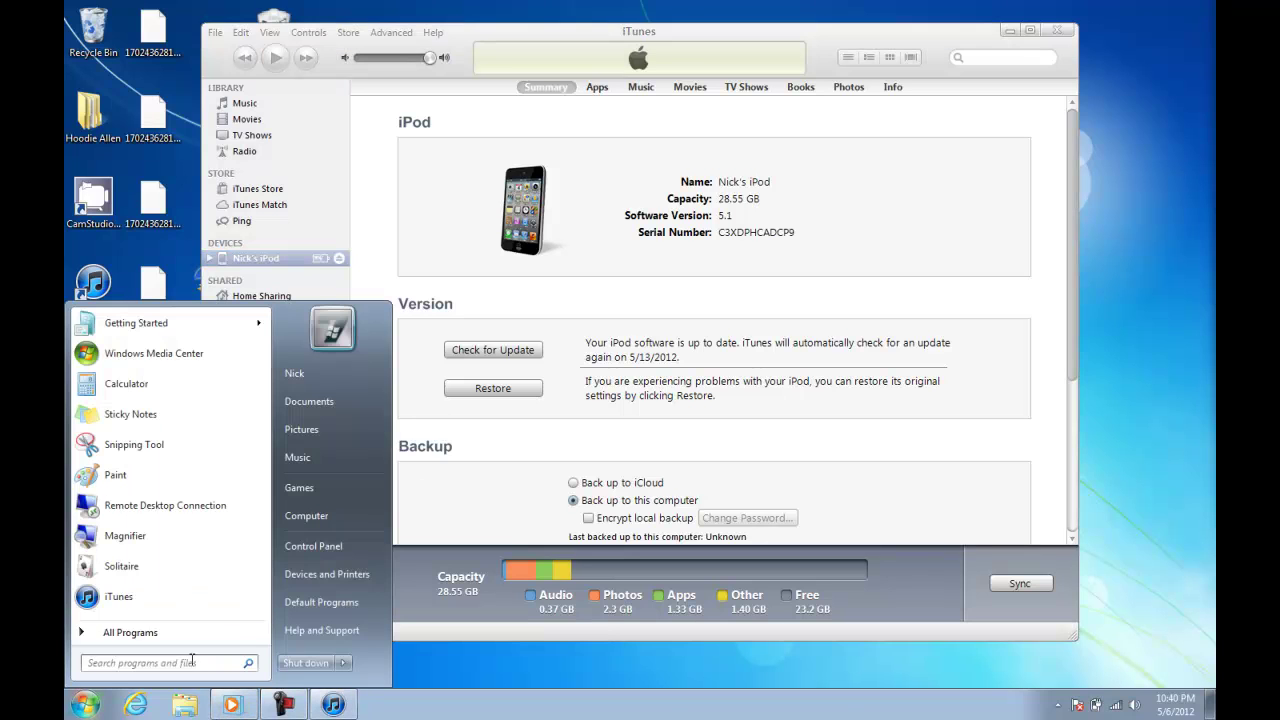
pyautogui.write('reds')
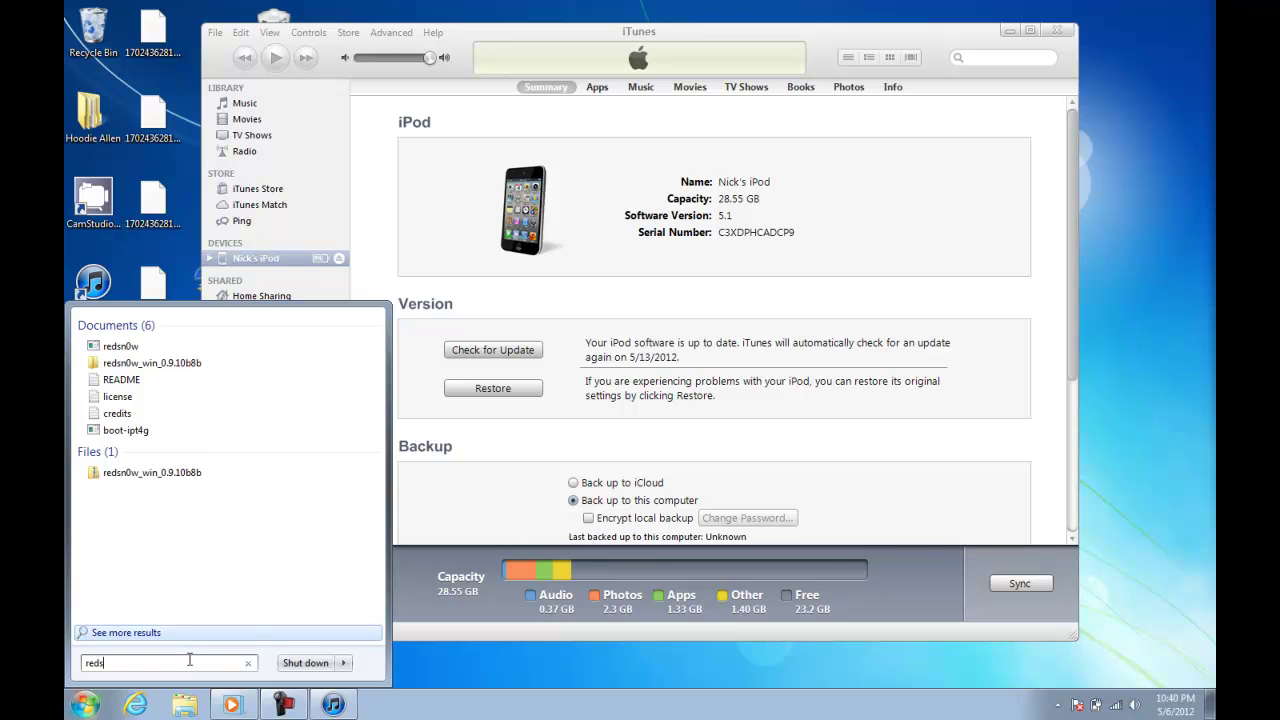
pyautogui.write('n0w')
pyautogui.click(125, 350)
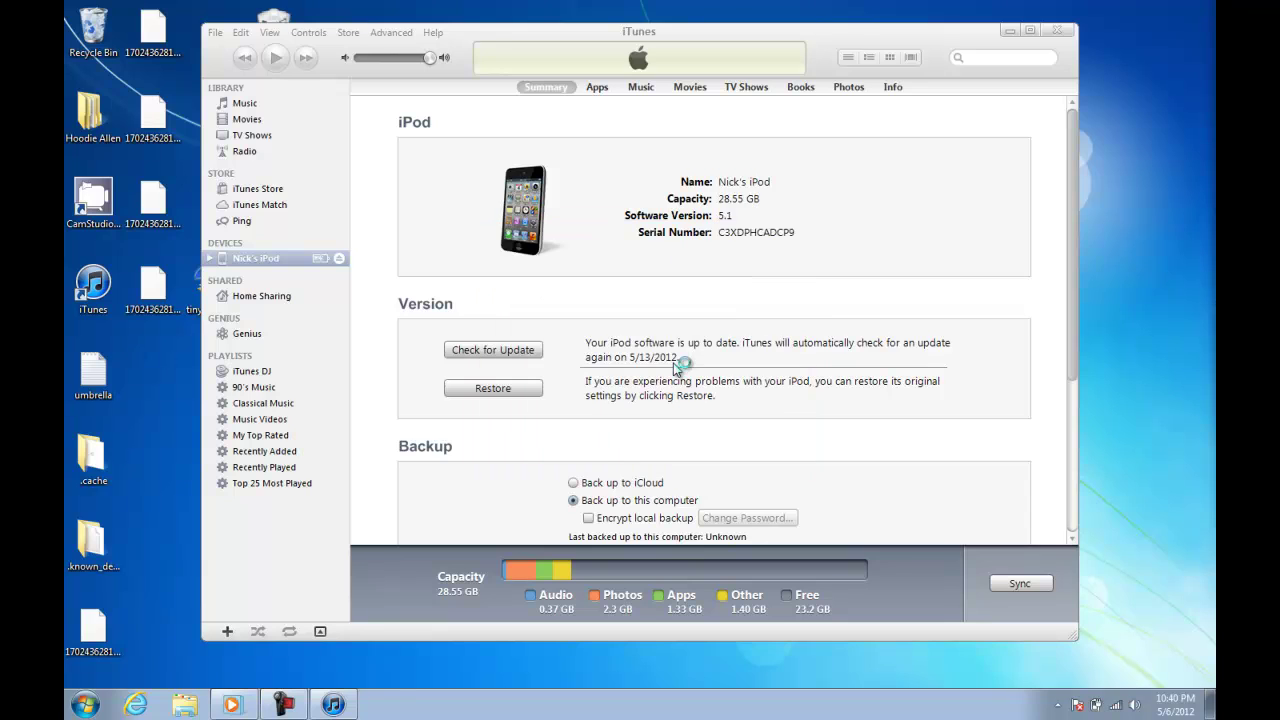
# - Put the iPod into pwned DFU mode using the redsn0w extras, and close redsn0w
pyautogui.click(533, 383)
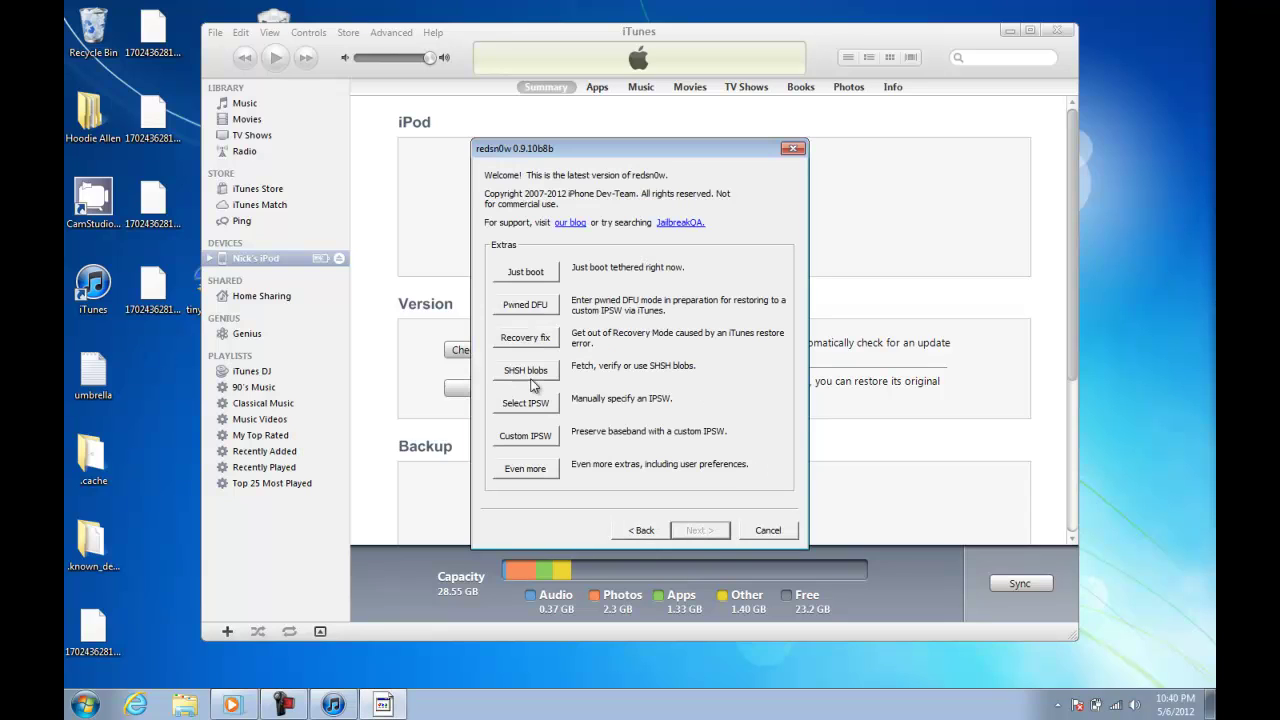
pyautogui.click(535, 307)
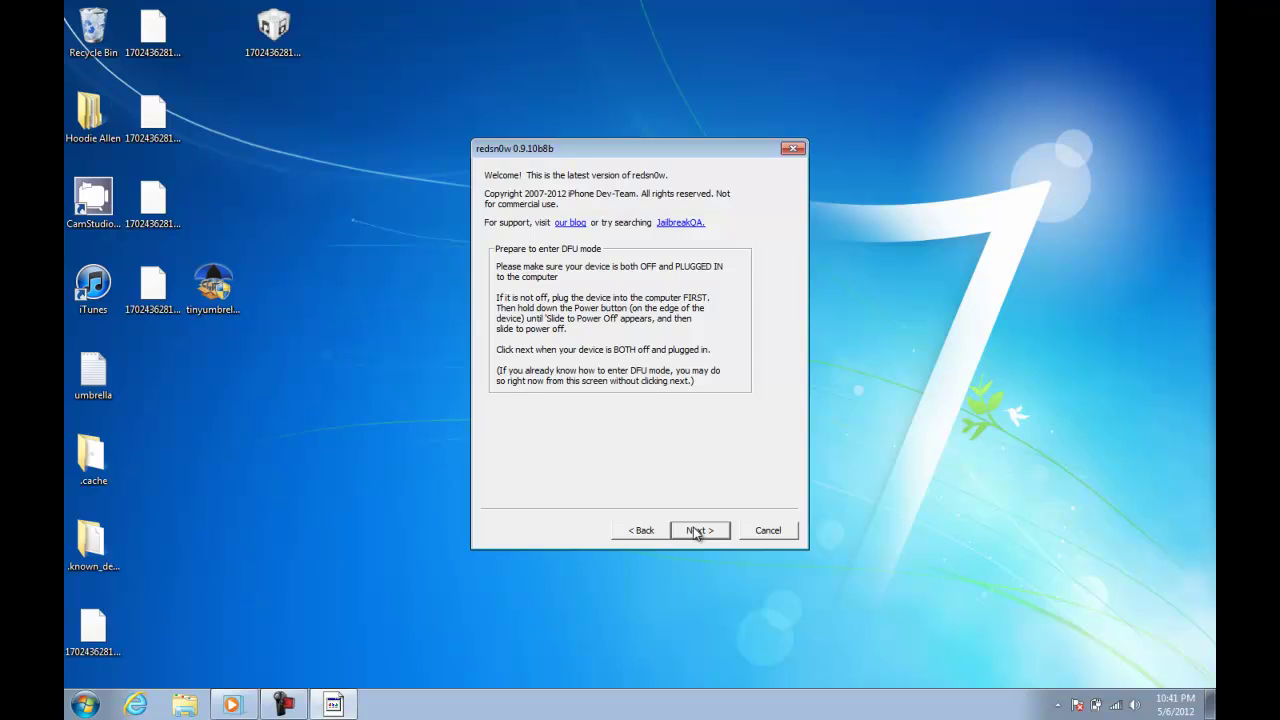
pyautogui.click(697, 531)
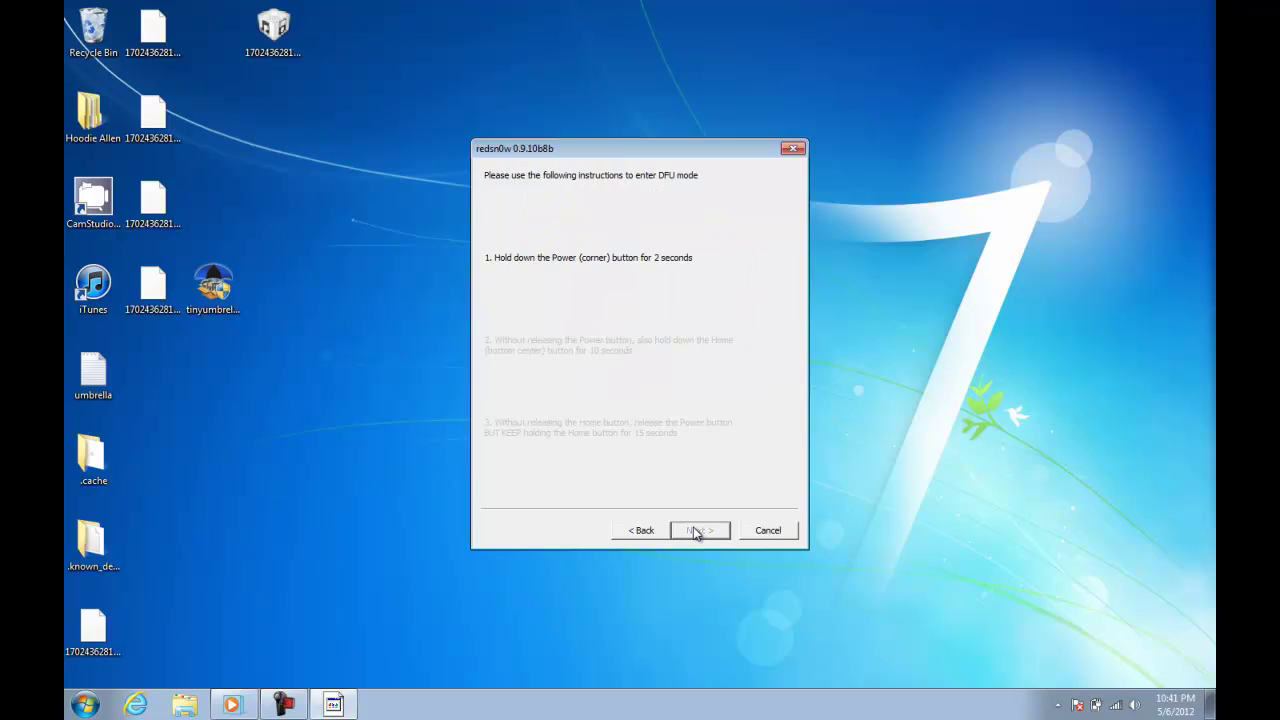
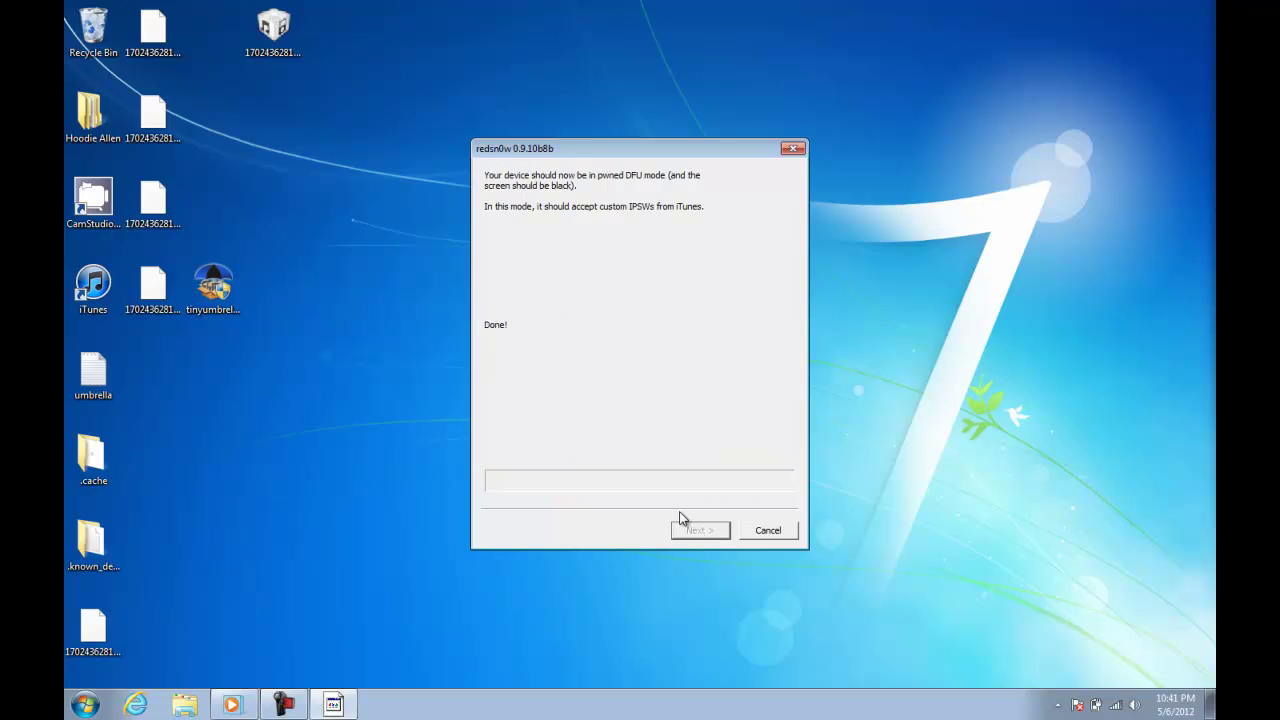
pyautogui.click(767, 531)
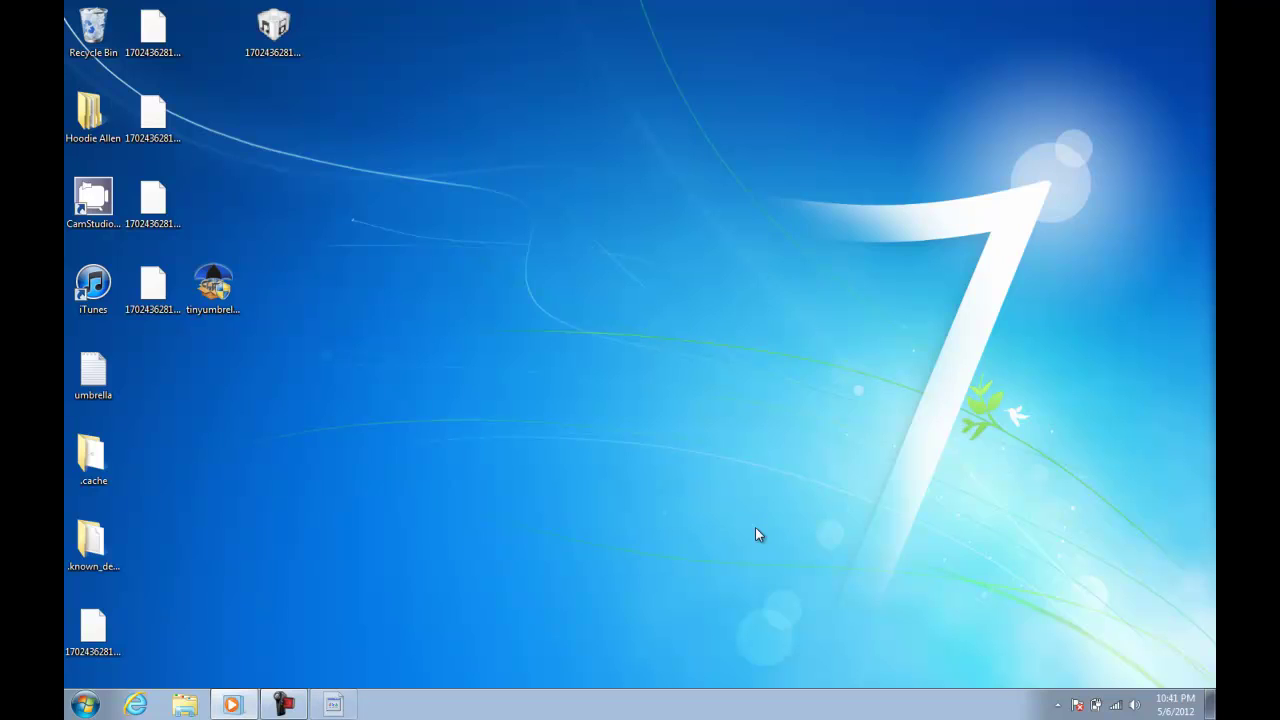
# - Open iTunes, dismissing the recovery-mode alert and declining the default player offer, and move its window clear of the desktop's firmware file
pyautogui.doubleClick(90, 290)
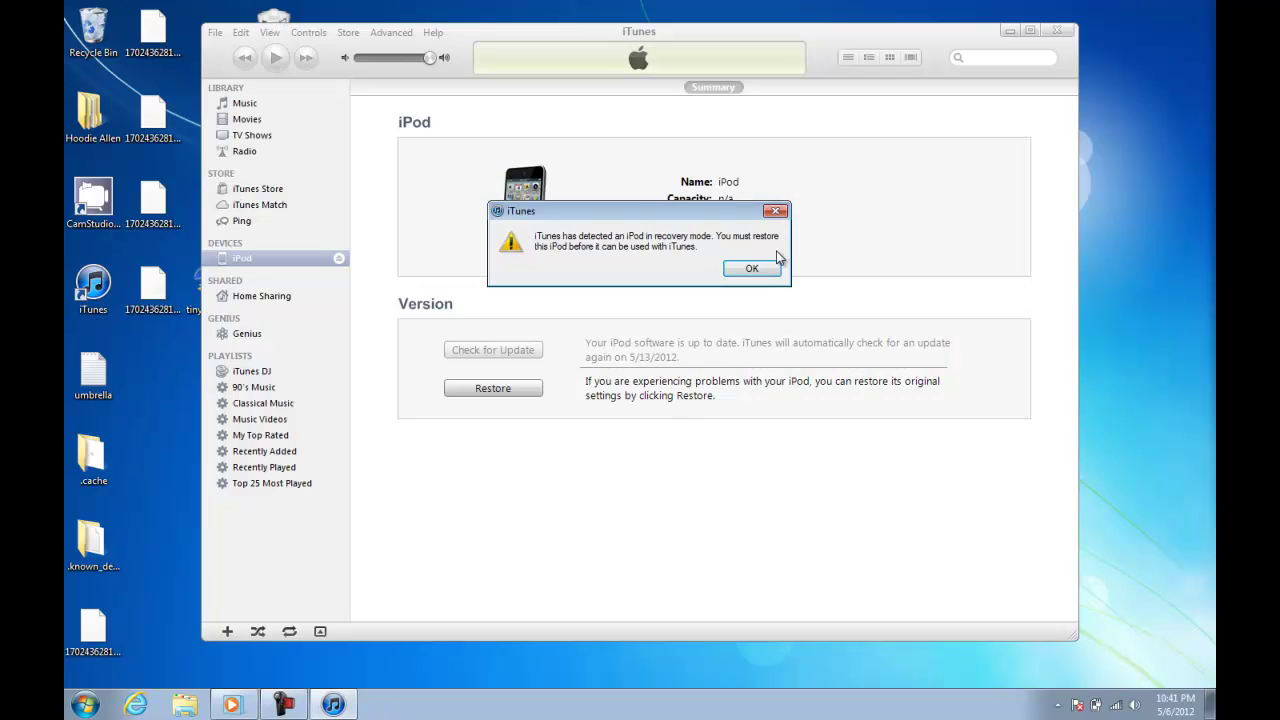
pyautogui.click(757, 270)
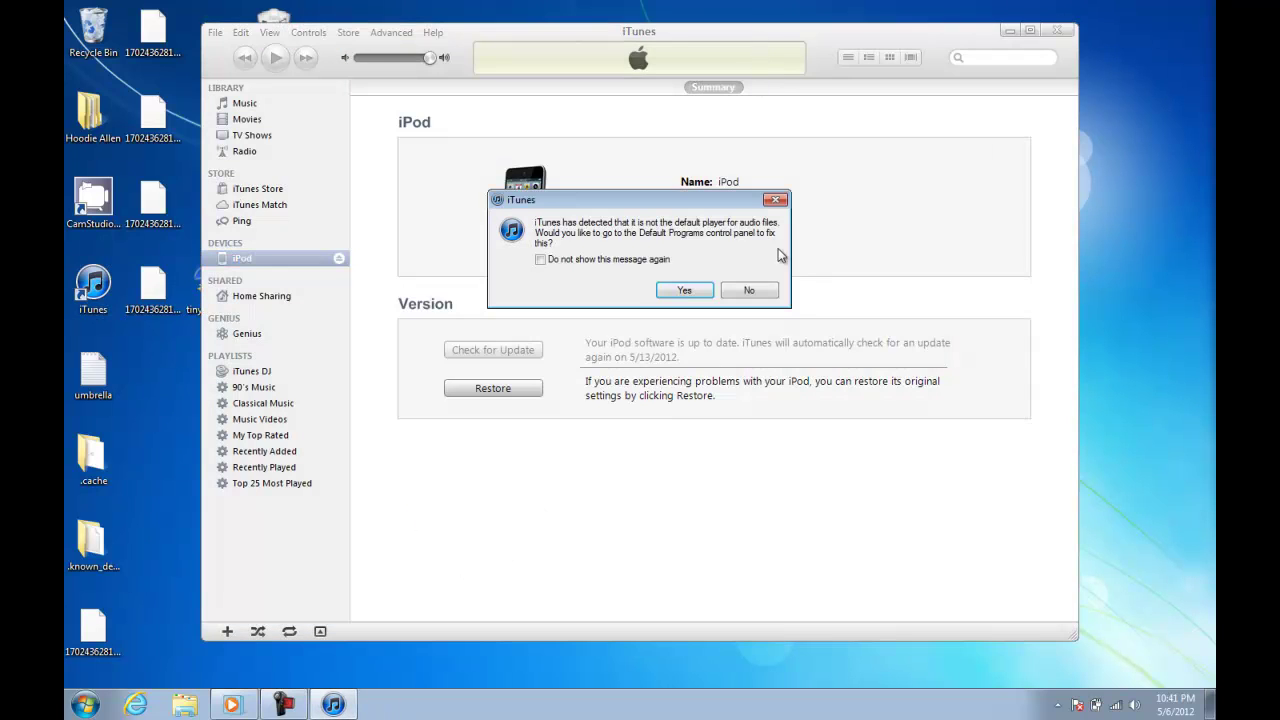
pyautogui.click(749, 290)
pyautogui.rightClick(777, 31)
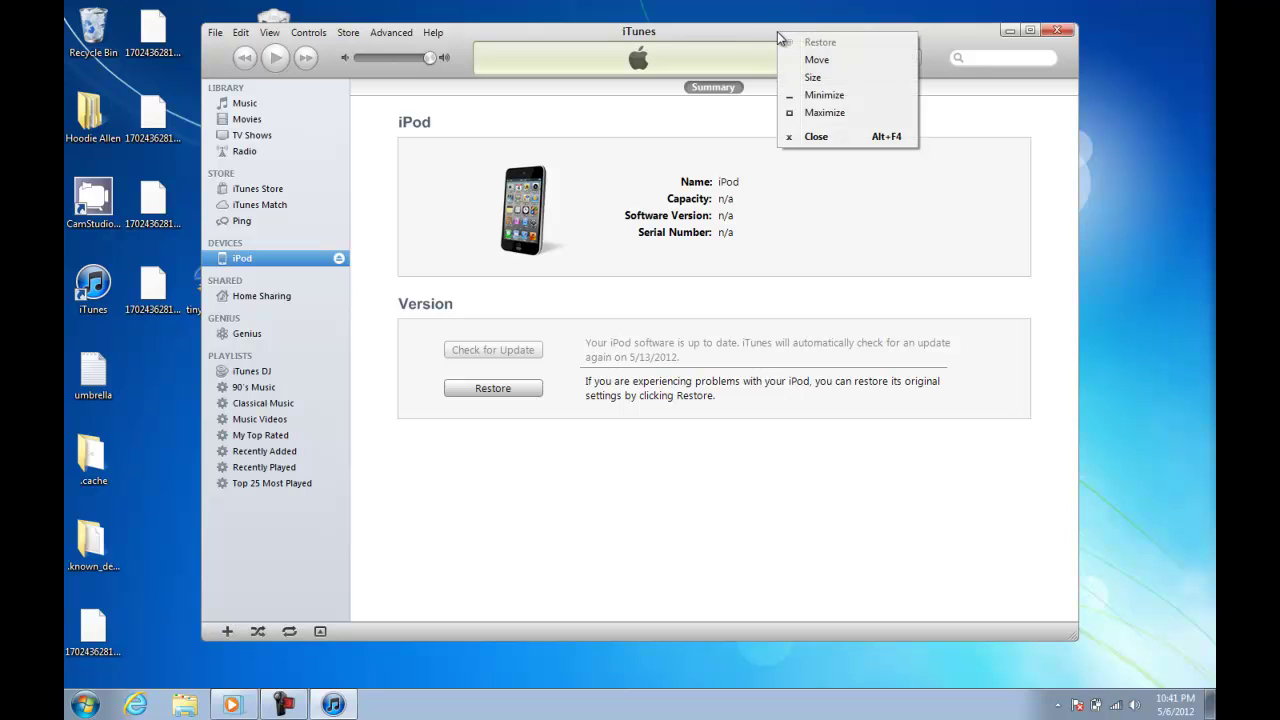
pyautogui.click(717, 23)
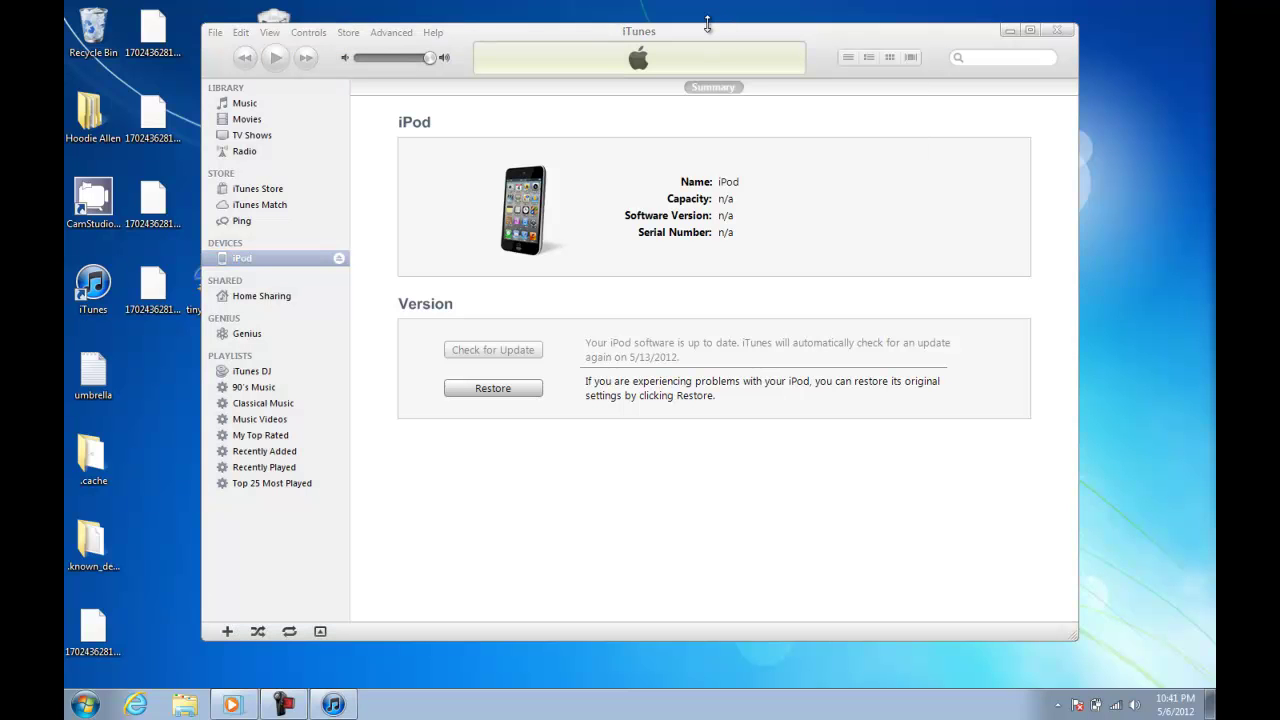
pyautogui.moveTo(706, 34); pyautogui.dragTo(808, 28)
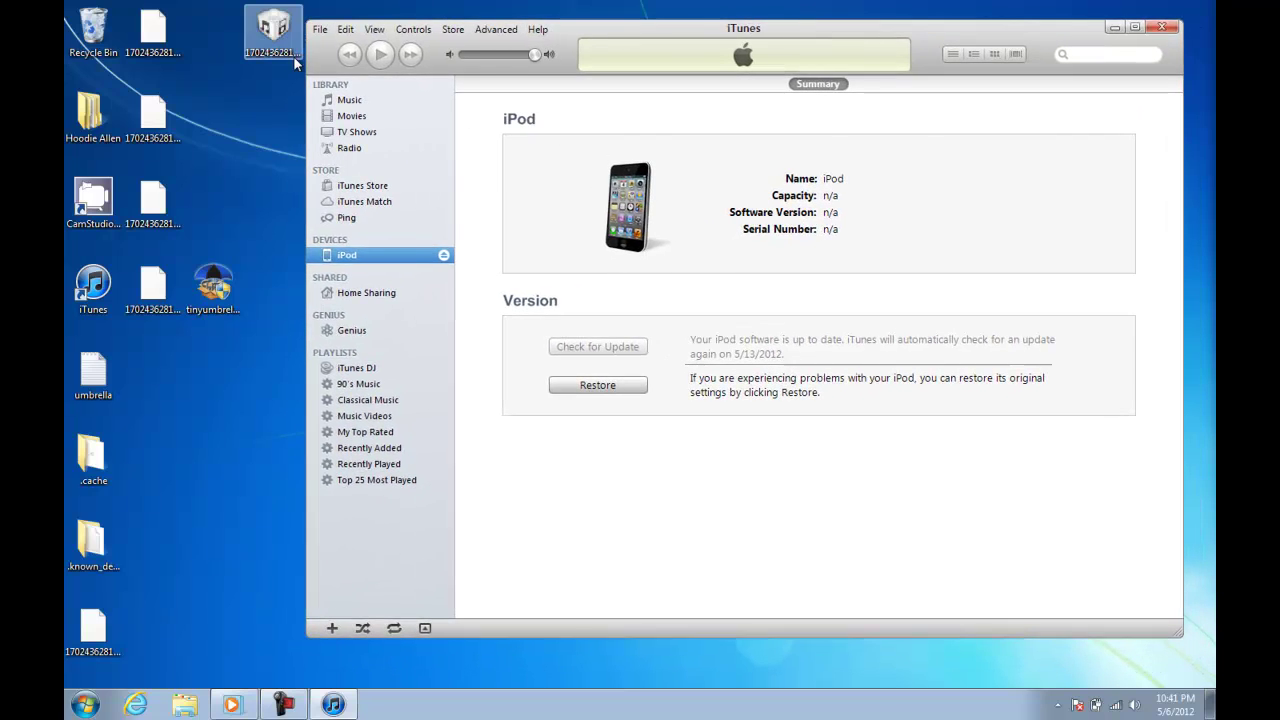
# - Start restoring the iPod in iTunes from the personalized iPod4,1_5.0.1_9A405 restore file on the desktop
pyautogui.click(281, 27)
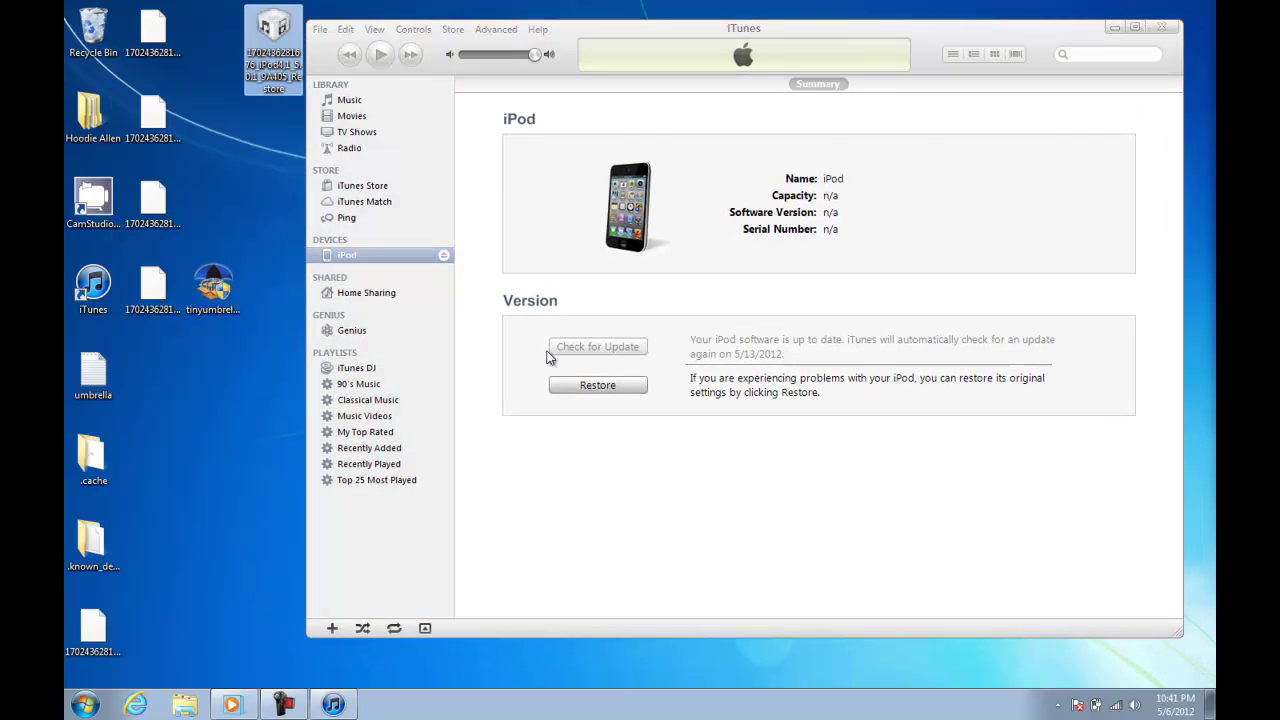
pyautogui.click(600, 387)
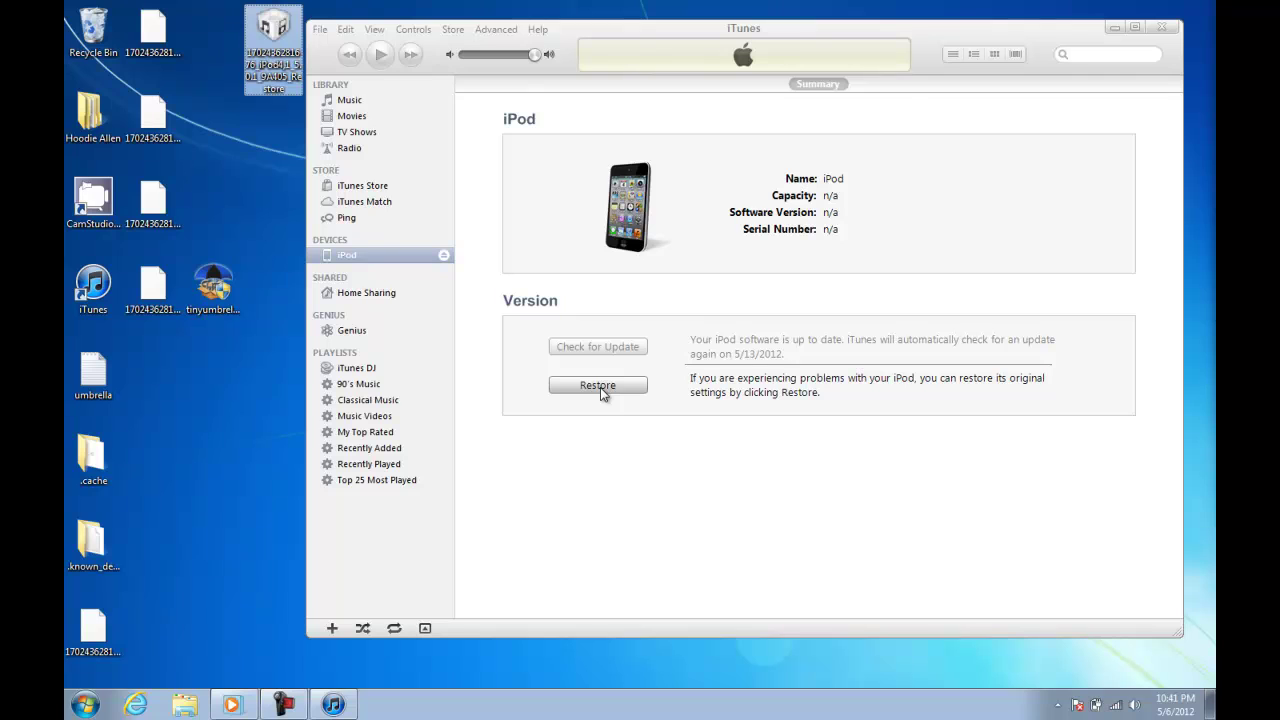
pyautogui.keyDown('shift'); pyautogui.click(600, 387); pyautogui.keyUp('shift')
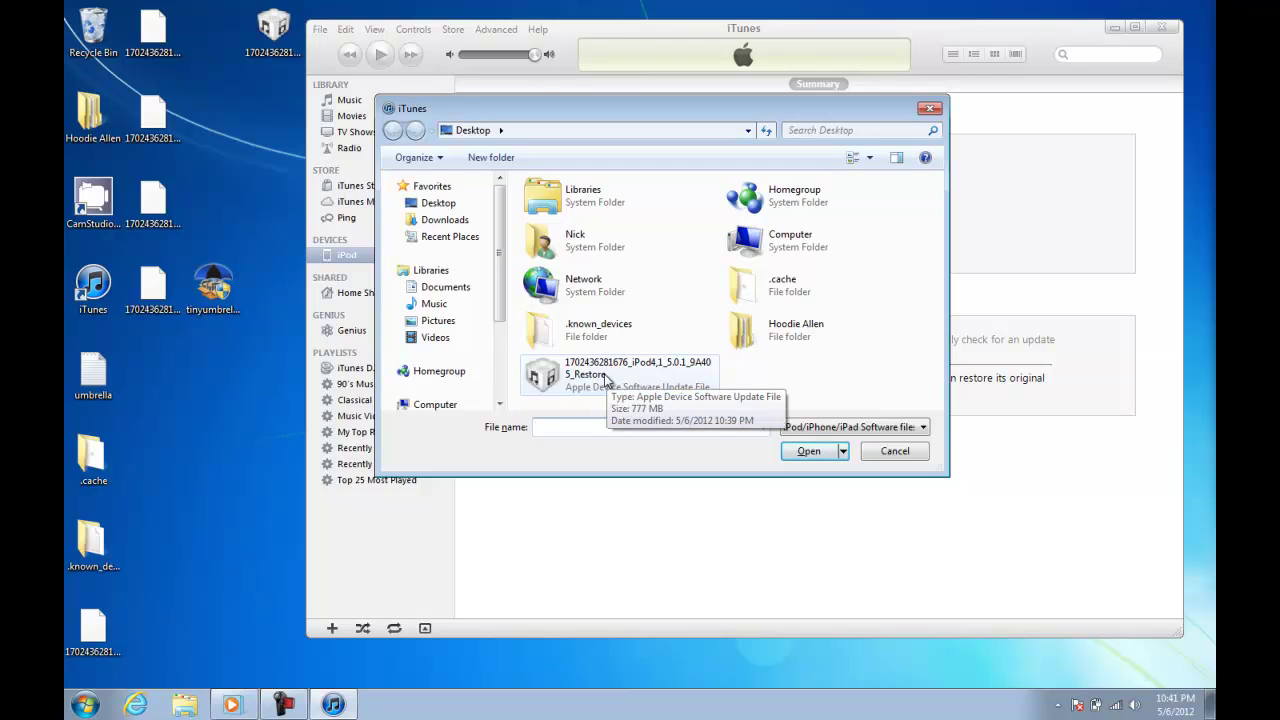
pyautogui.click(604, 378)
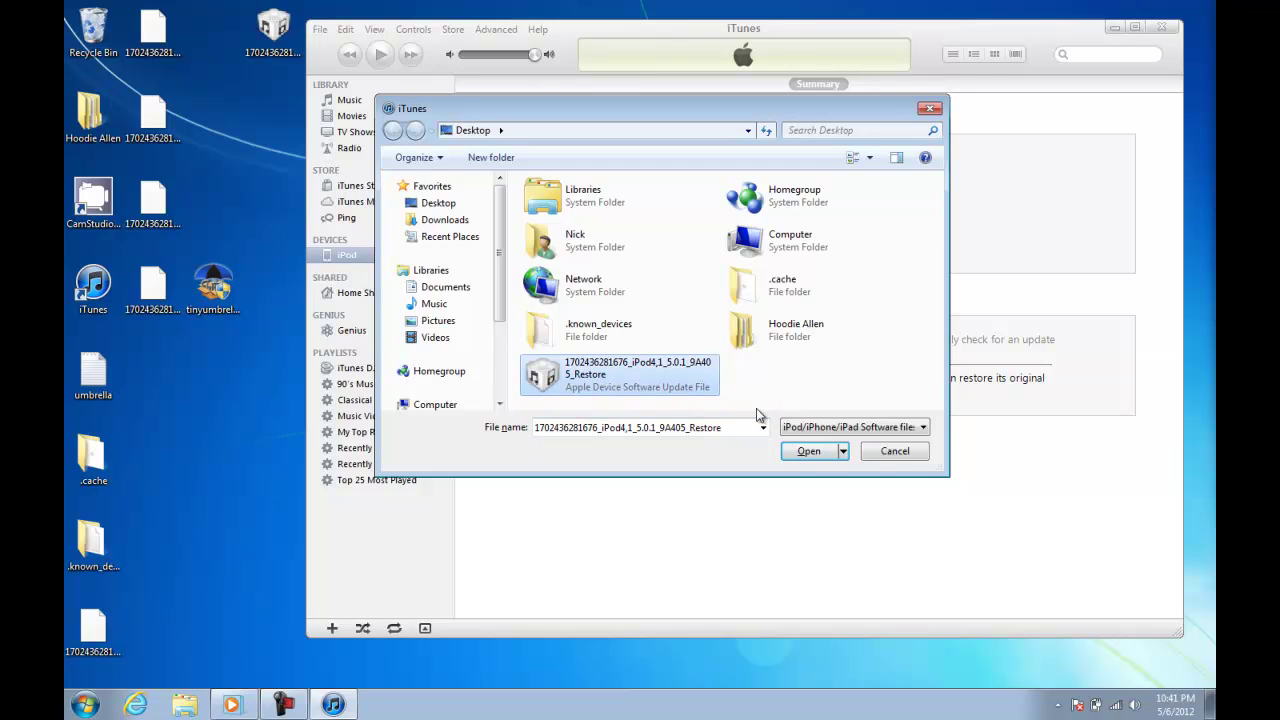
pyautogui.click(806, 451)
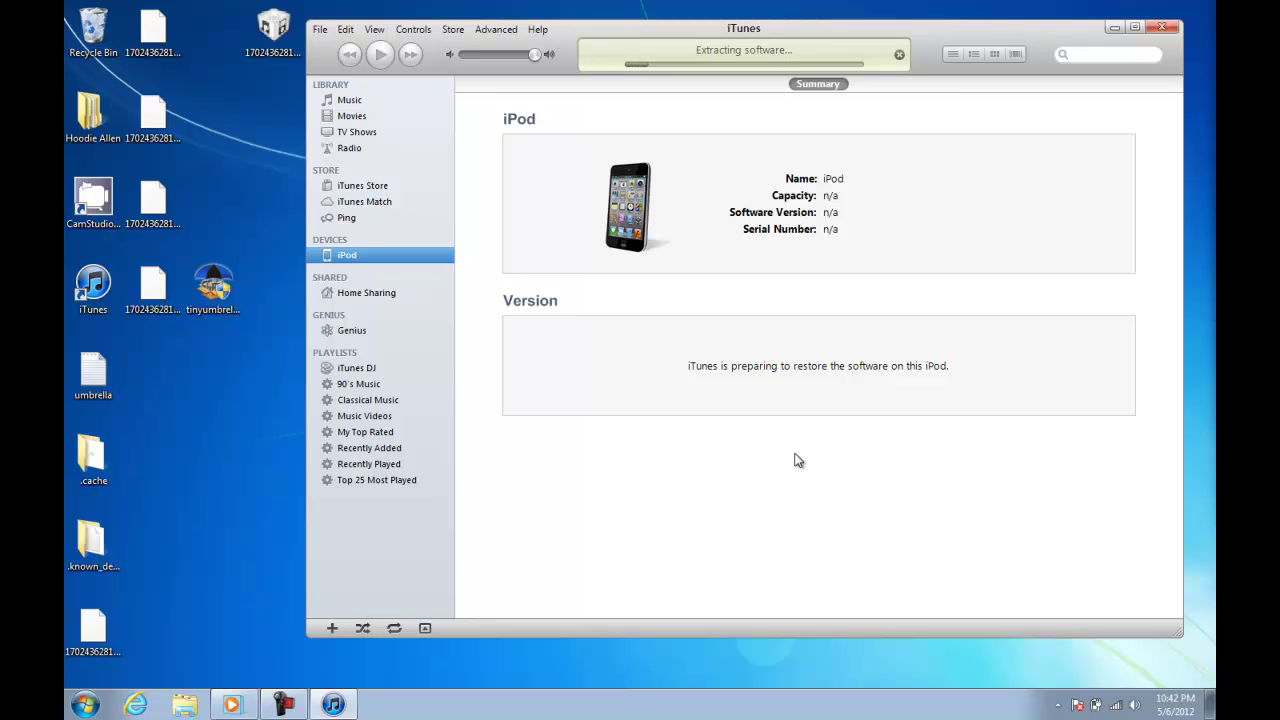
pyautogui.click(1057, 705)
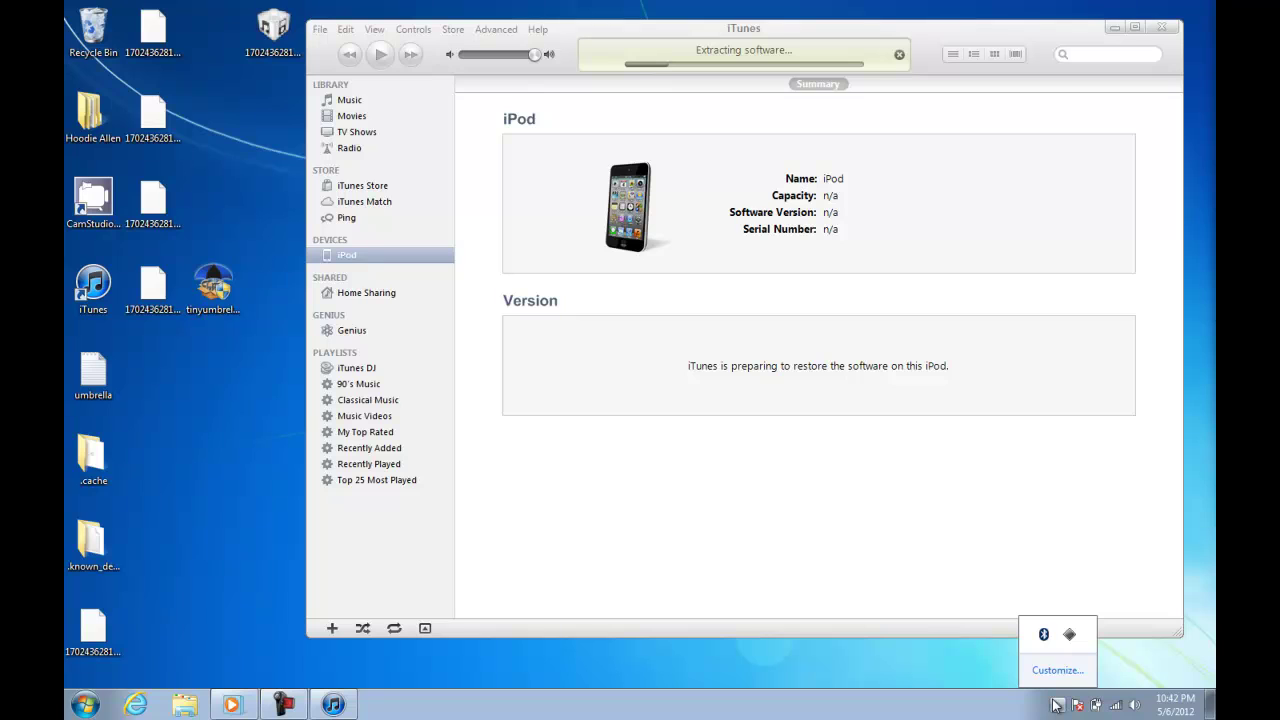
pyautogui.click(283, 705)
pyautogui.click(1139, 628)
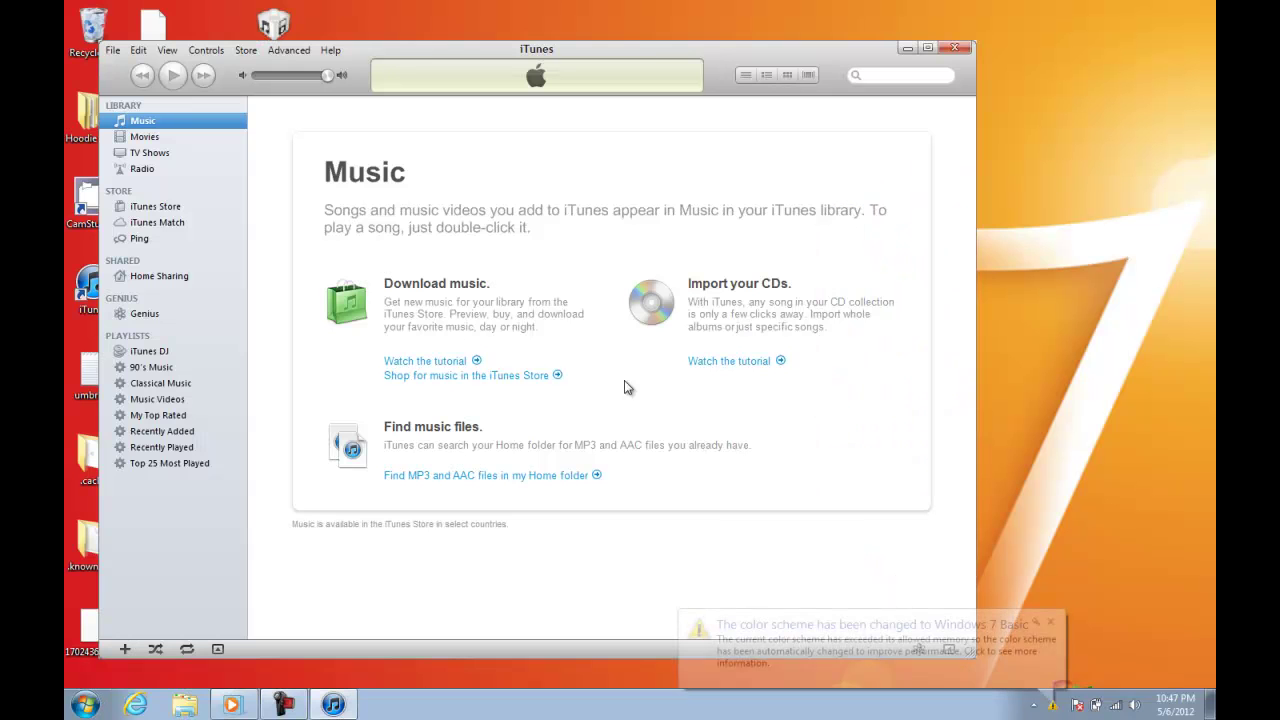
pyautogui.click(1050, 623)
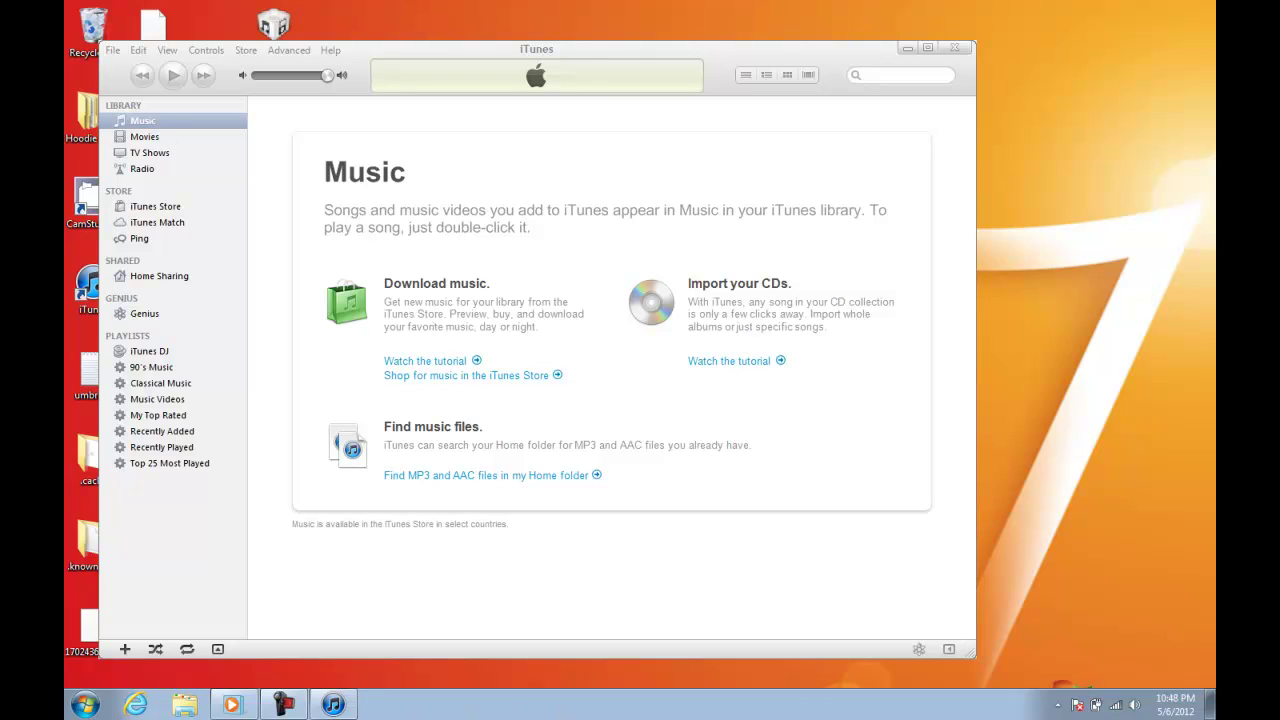
pyautogui.click(345, 708)
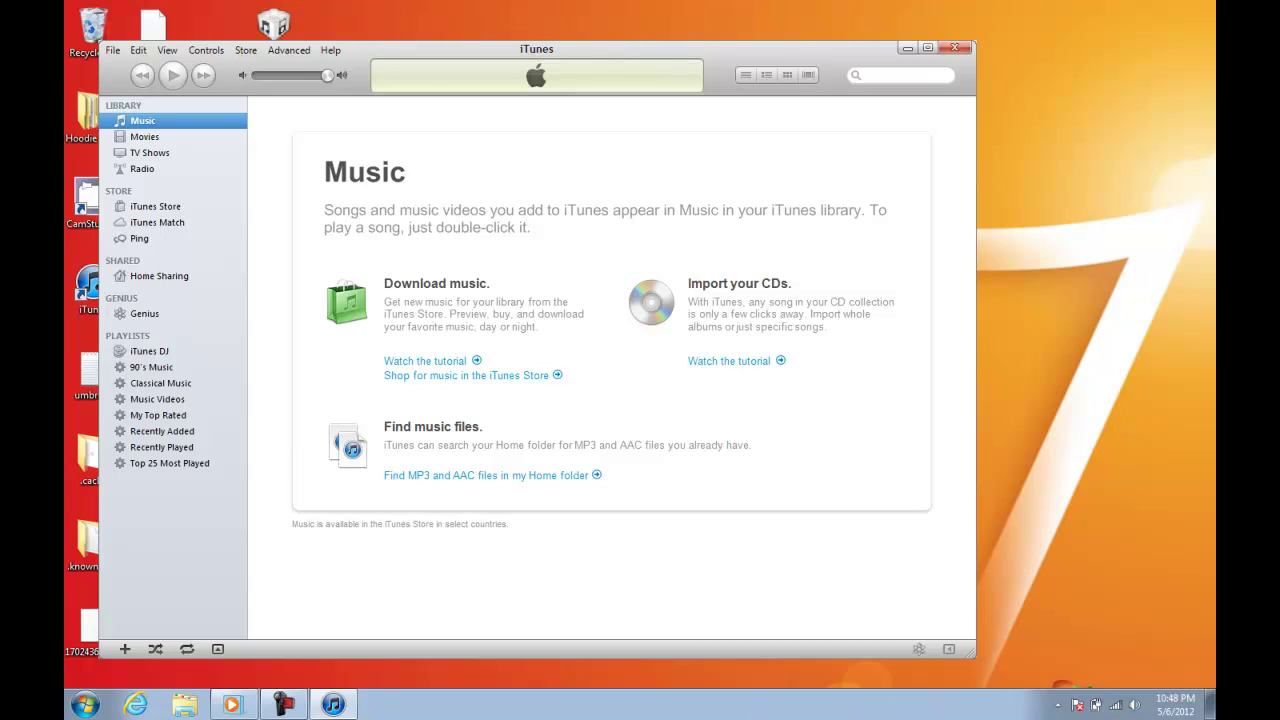
pyautogui.click(284, 705)
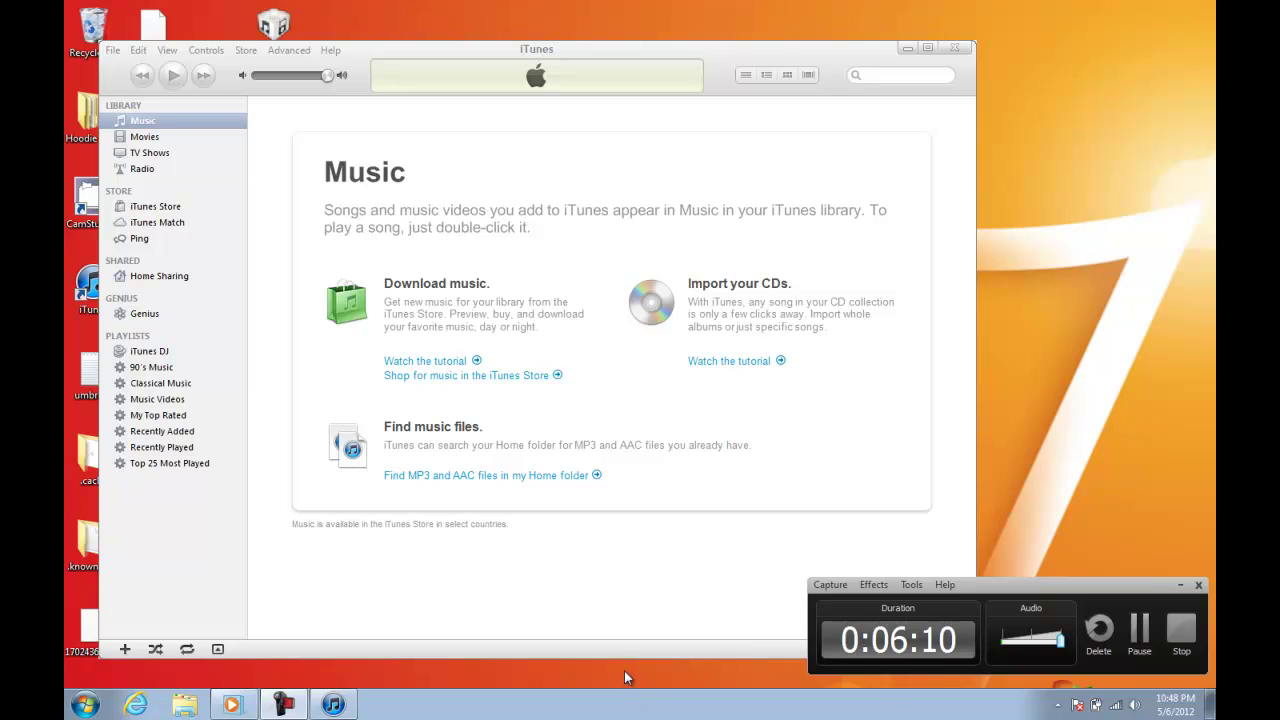
pyautogui.click(1184, 594)
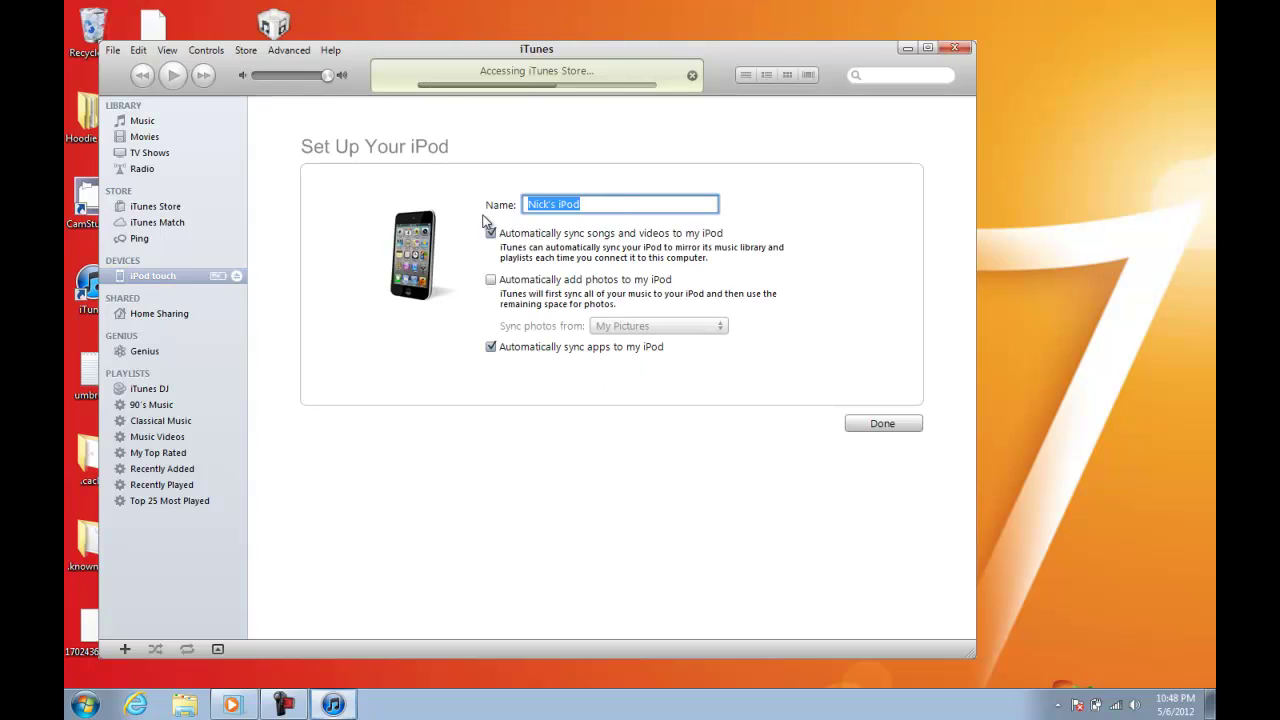
# - Finish setting up the iPod with automatic syncing of songs, videos and apps turned off
pyautogui.click(490, 233)
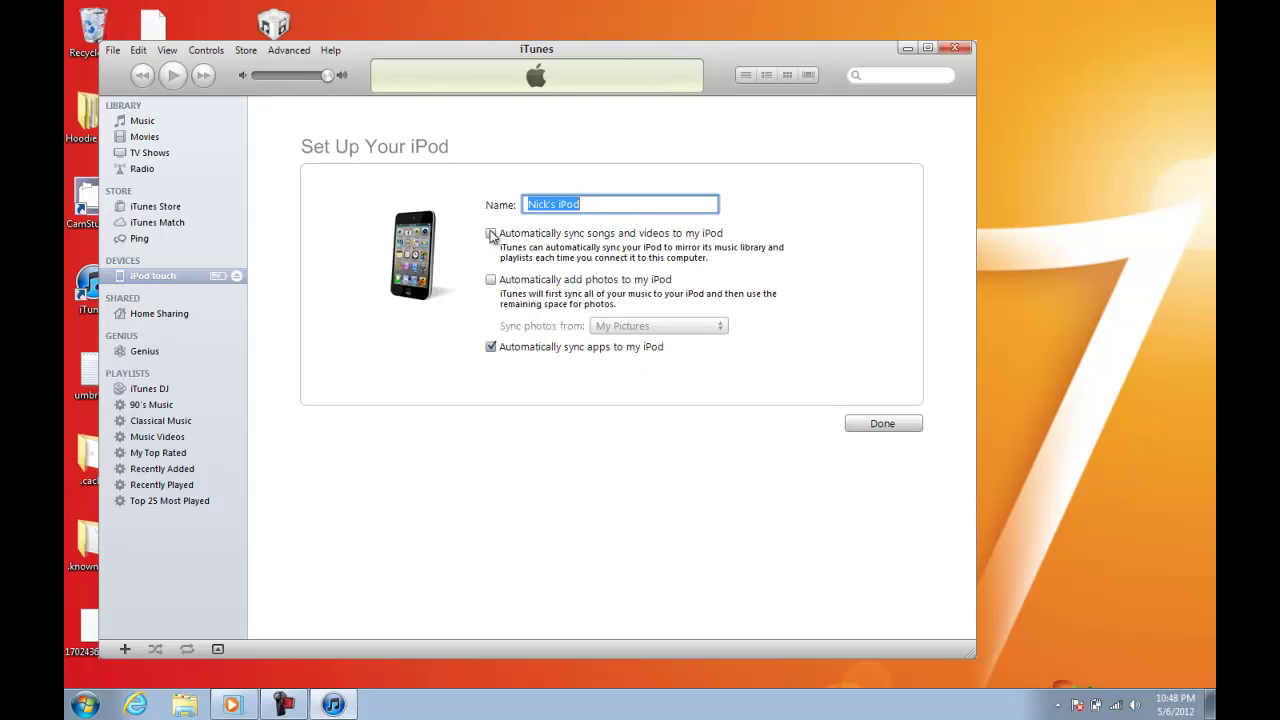
pyautogui.click(490, 347)
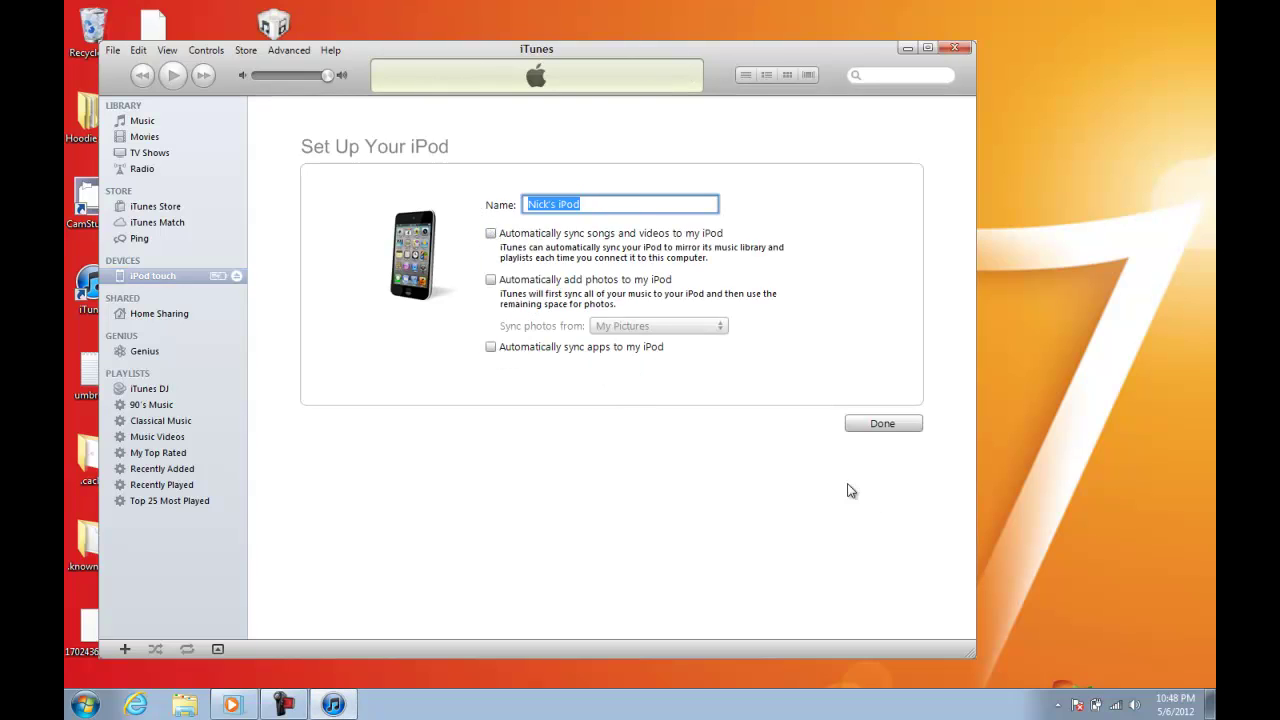
pyautogui.click(893, 426)
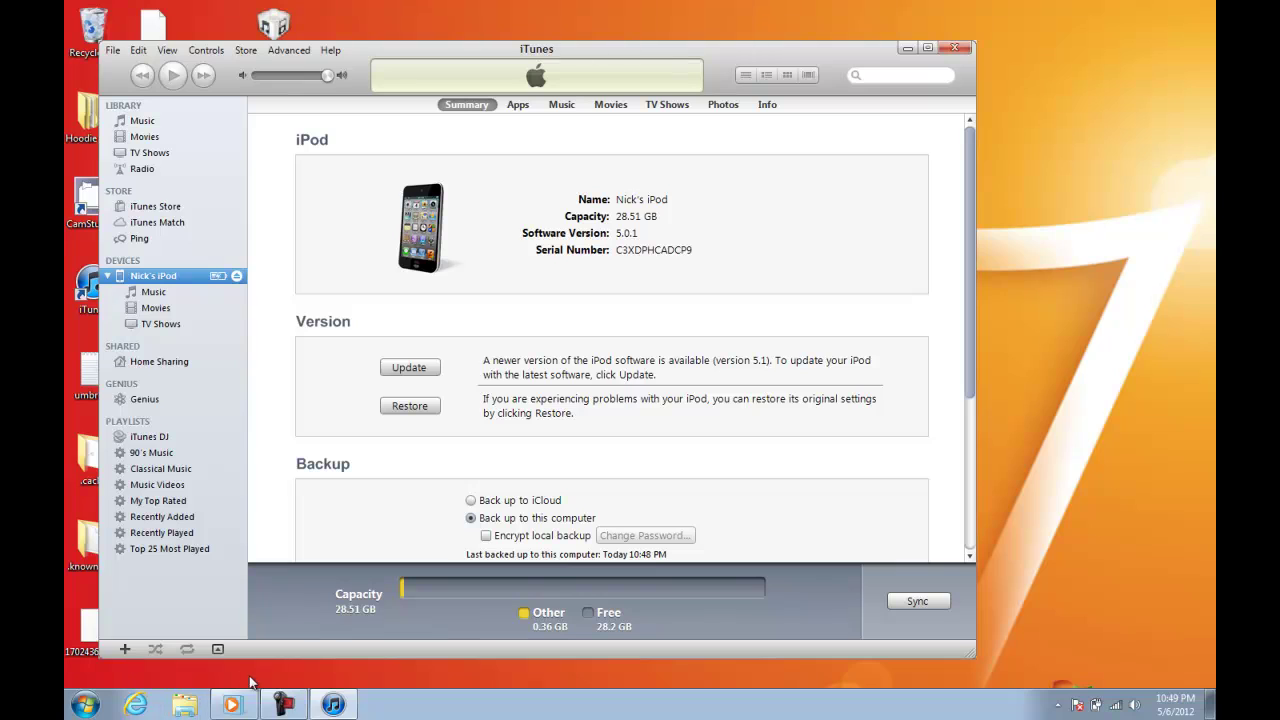
pyautogui.click(285, 705)
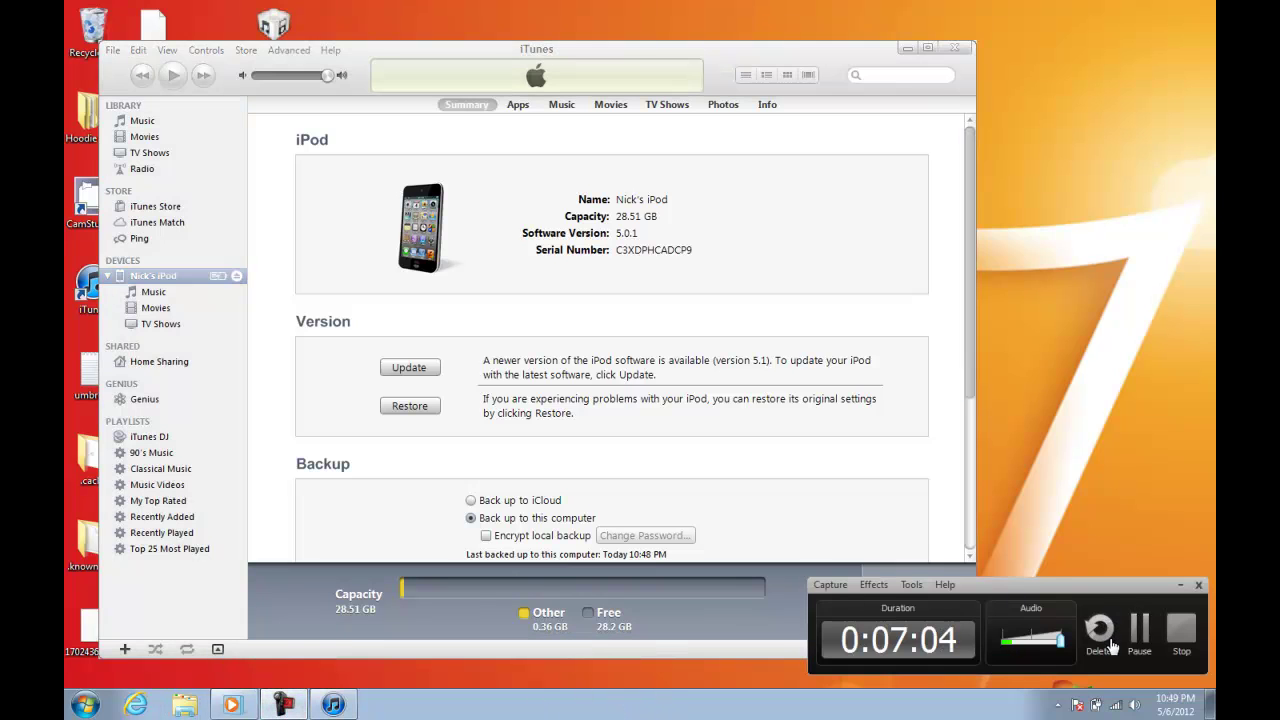
pyautogui.click(1176, 650)
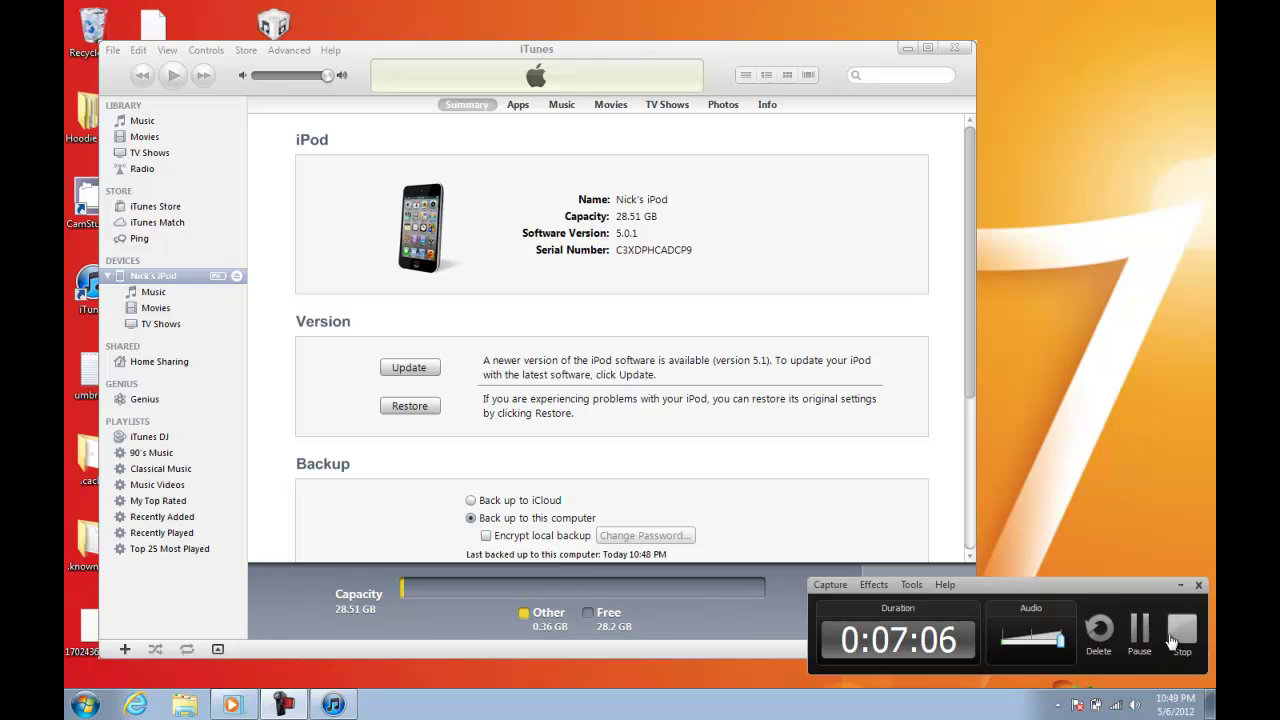